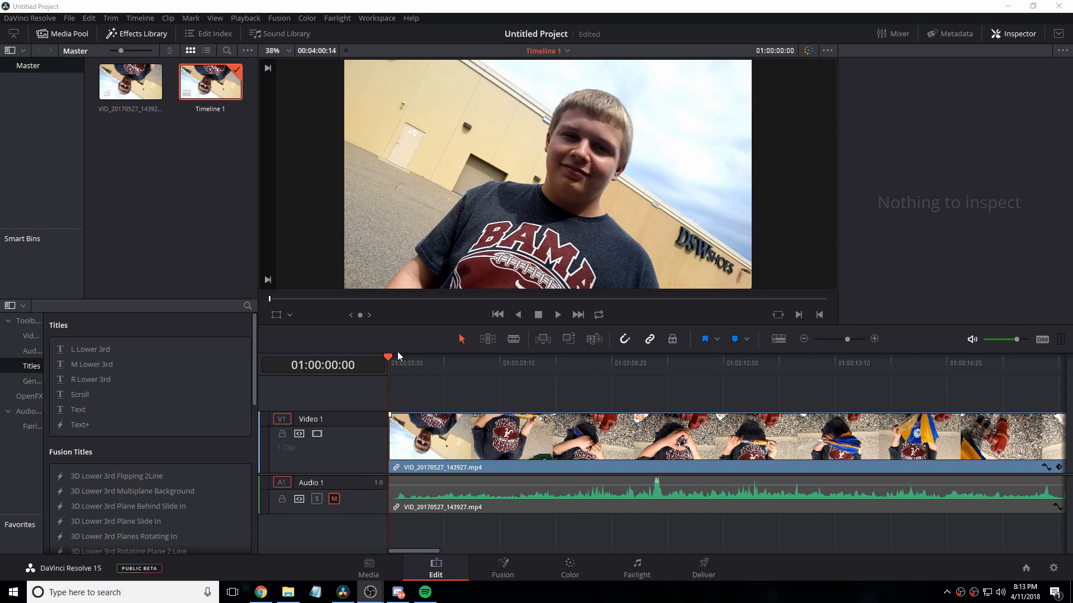
Step: Look through the Fusion Titles offered in the effects library
click(810, 53)
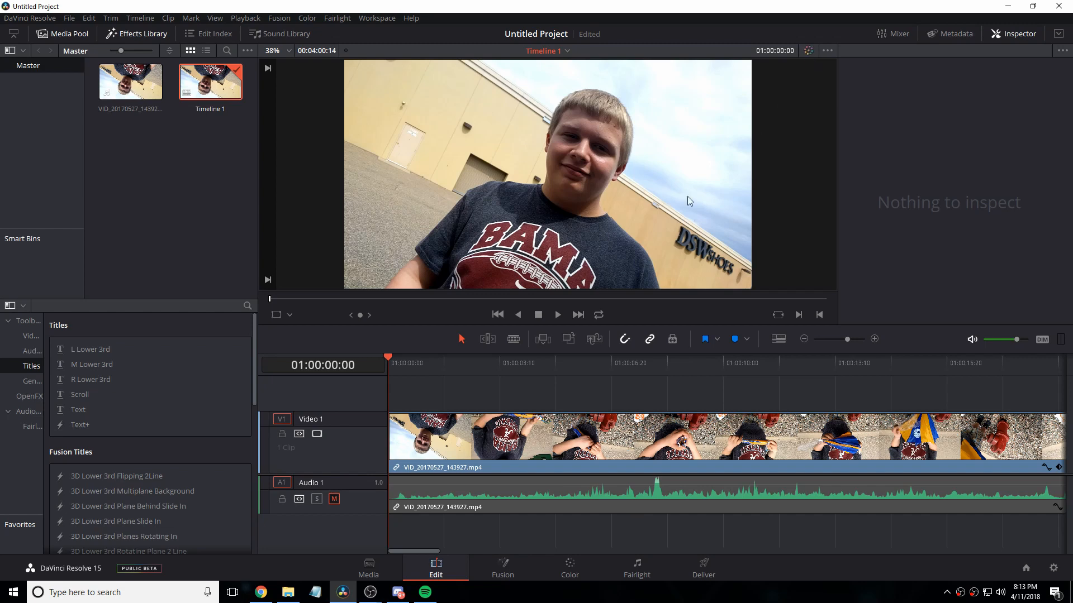
scroll(129, 454, down, 3)
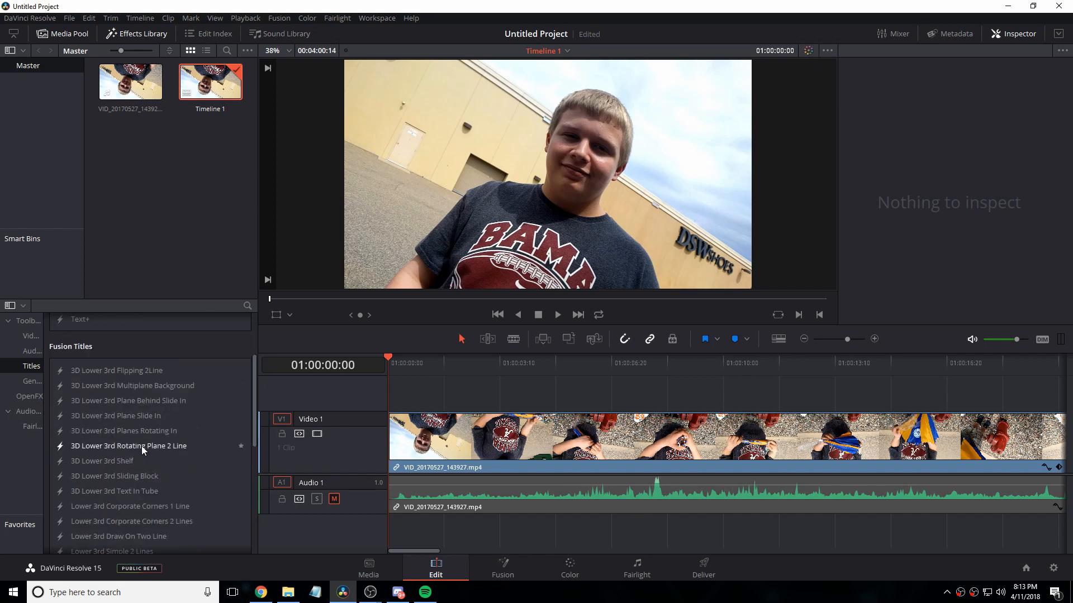
scroll(140, 438, up, 3)
scroll(129, 426, down, 3)
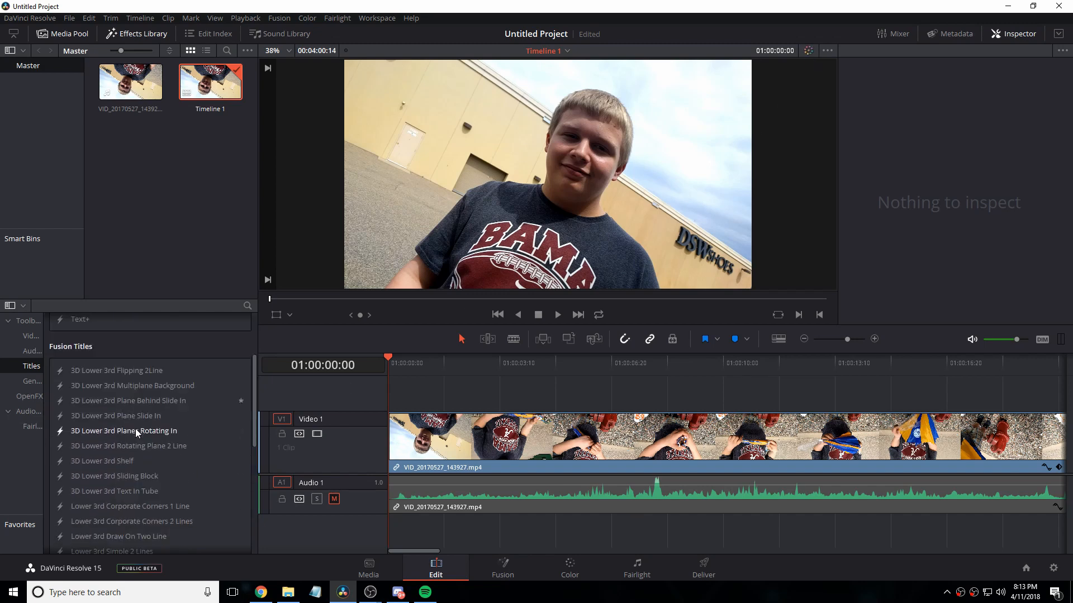
scroll(144, 421, down, 2)
scroll(145, 419, up, 2)
Step: Go to the Deliver page and apply the YouTube render preset at 1080p
click(699, 569)
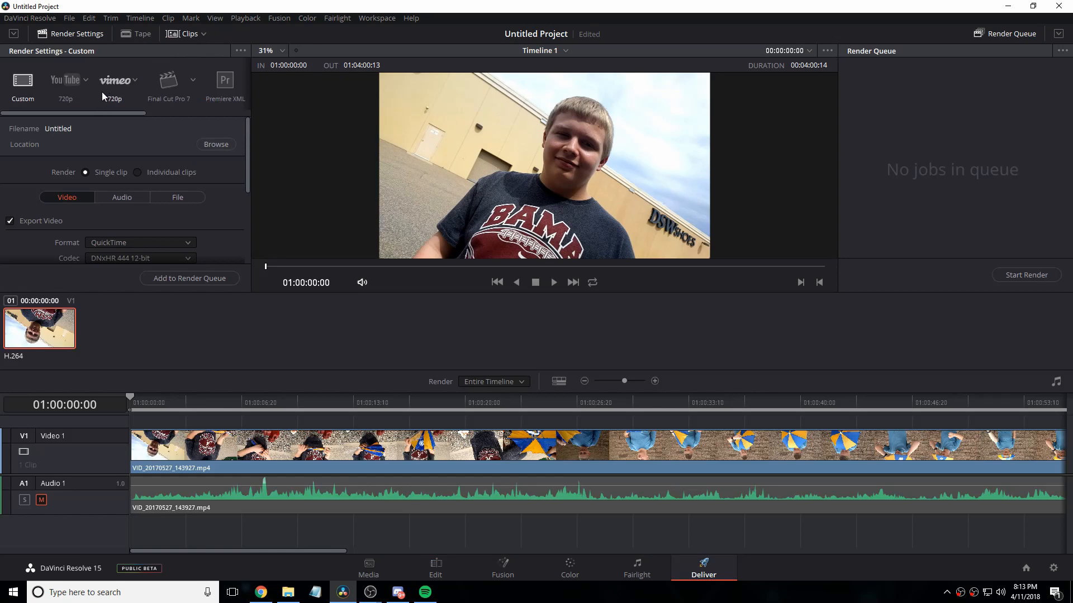
scroll(142, 192, down, 3)
scroll(140, 159, up, 3)
click(77, 83)
click(88, 79)
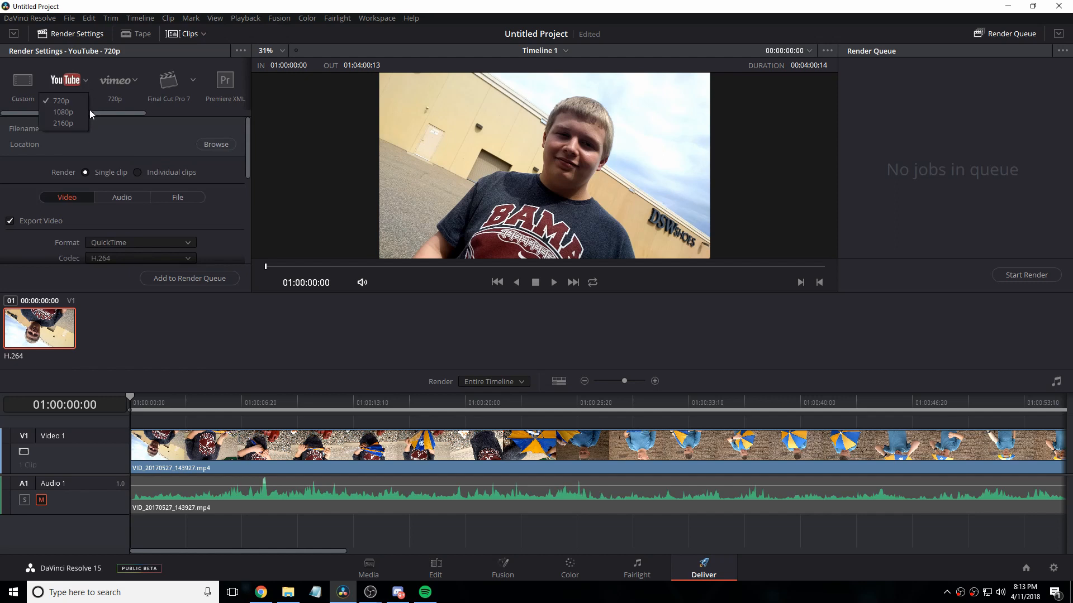
click(89, 109)
scroll(106, 190, down, 3)
scroll(115, 195, up, 2)
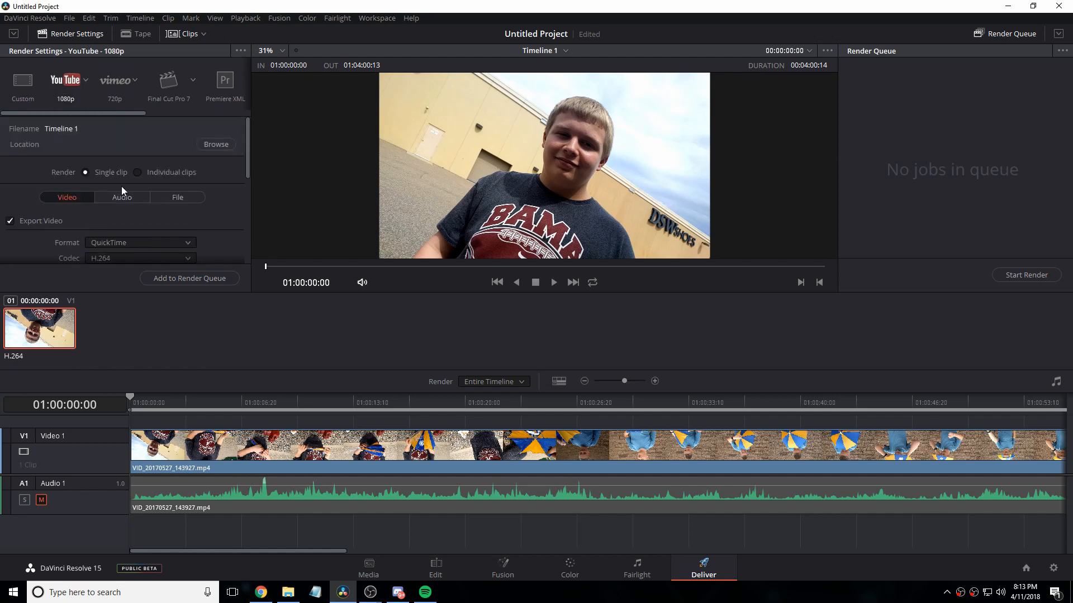
Step: Examine the codec choices available for the QuickTime export without changing the selection
scroll(121, 186, down, 1)
click(108, 225)
scroll(127, 292, down, 8)
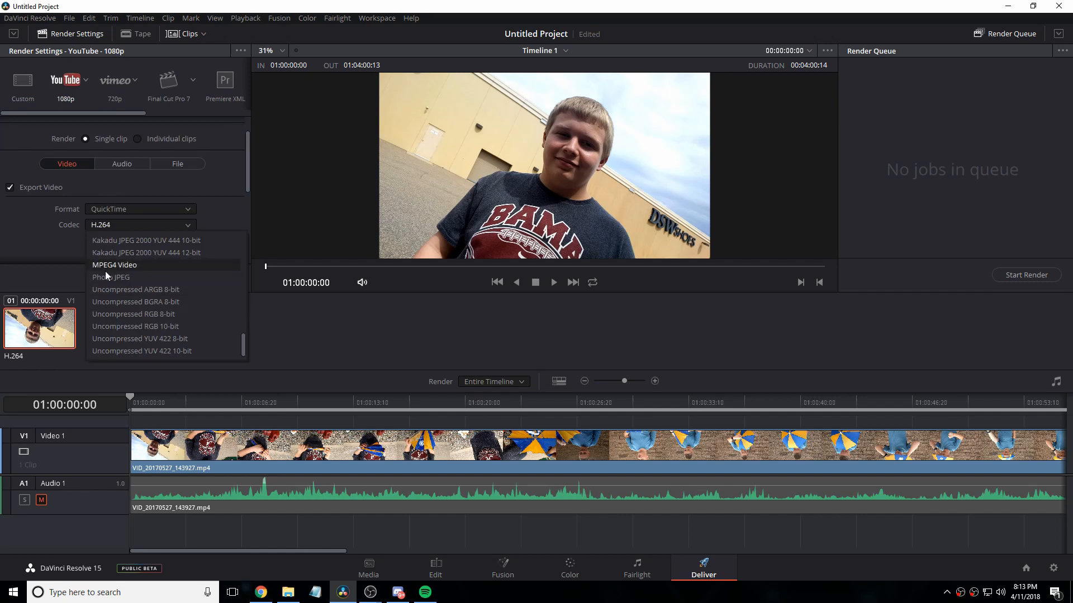
click(6, 163)
scroll(7, 163, up, 1)
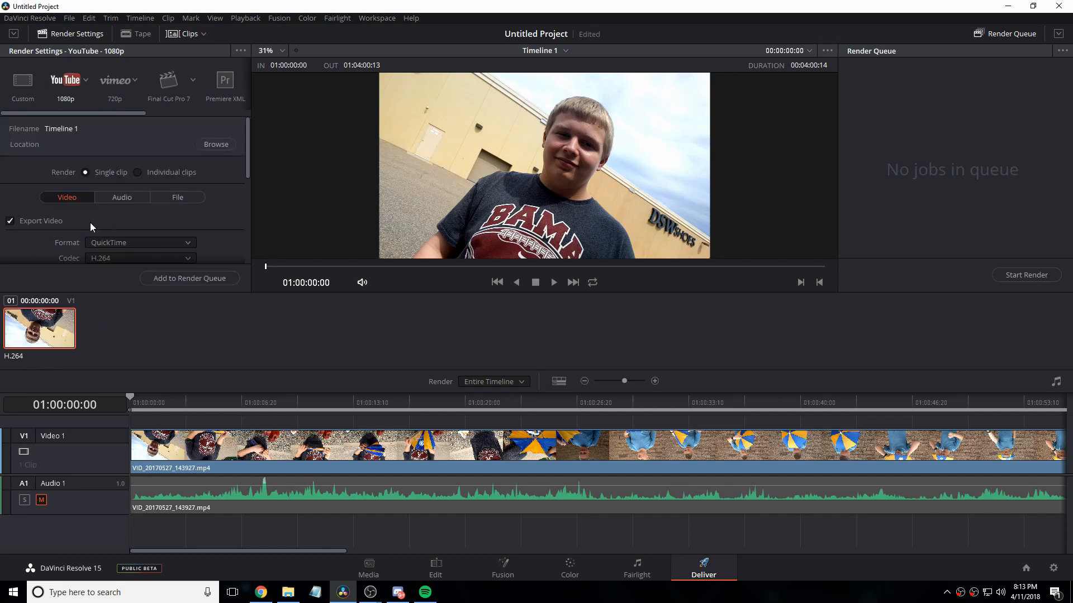
Step: Switch to File Explorer and open the April 2018 folder inside the YouTube folder
click(288, 593)
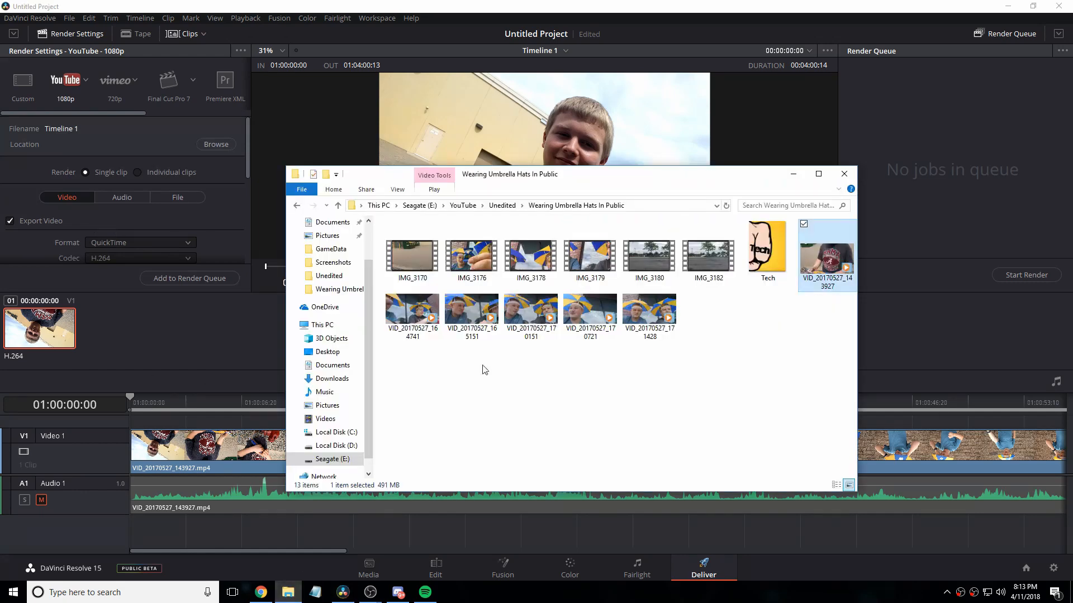
click(463, 205)
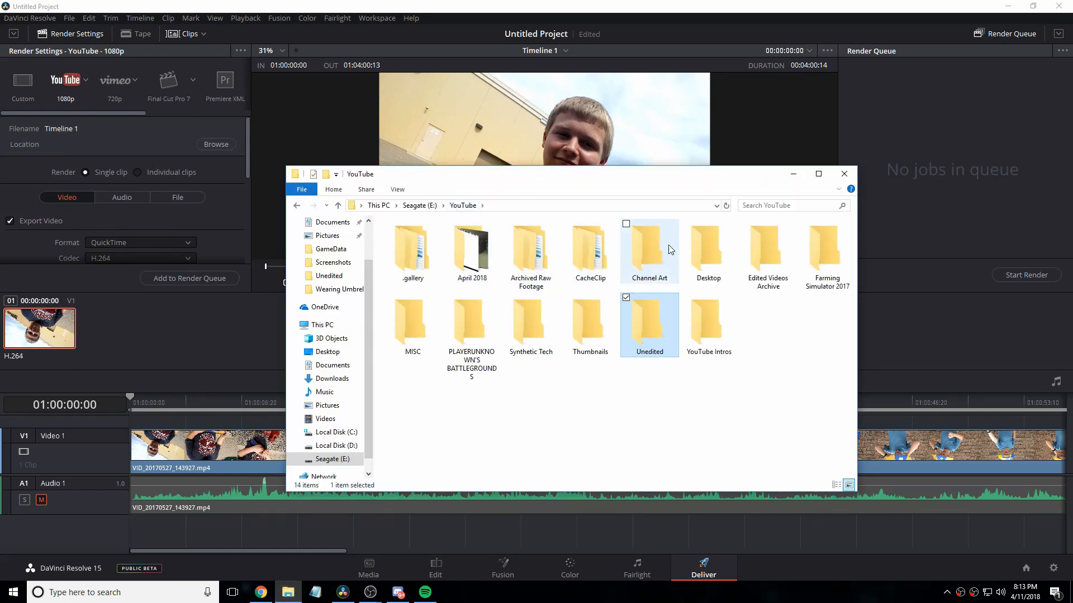
click(538, 263)
double_click(537, 264)
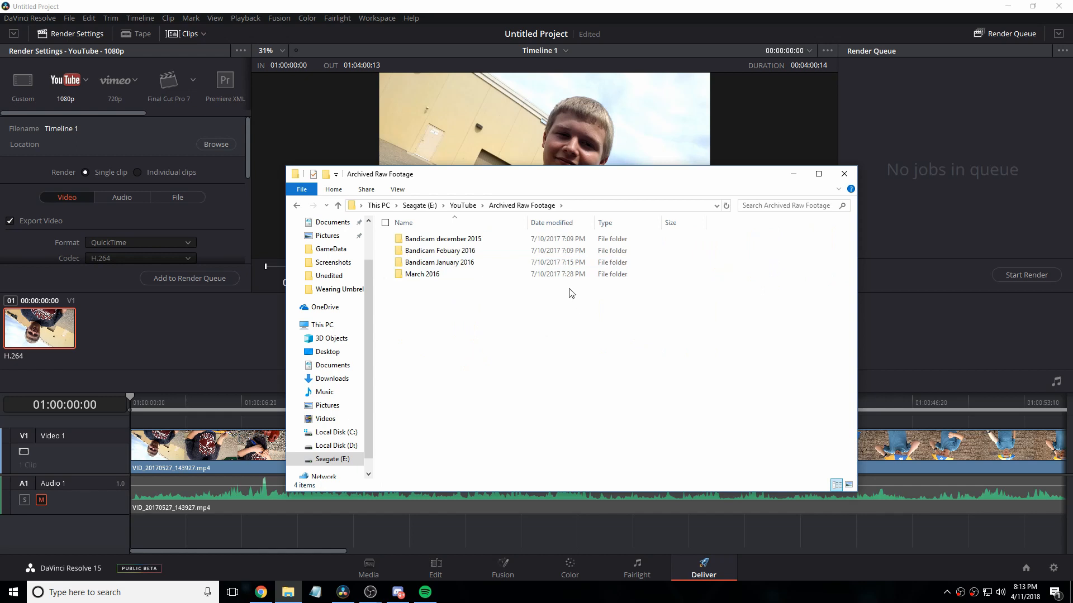
key(alt+Left)
double_click(456, 254)
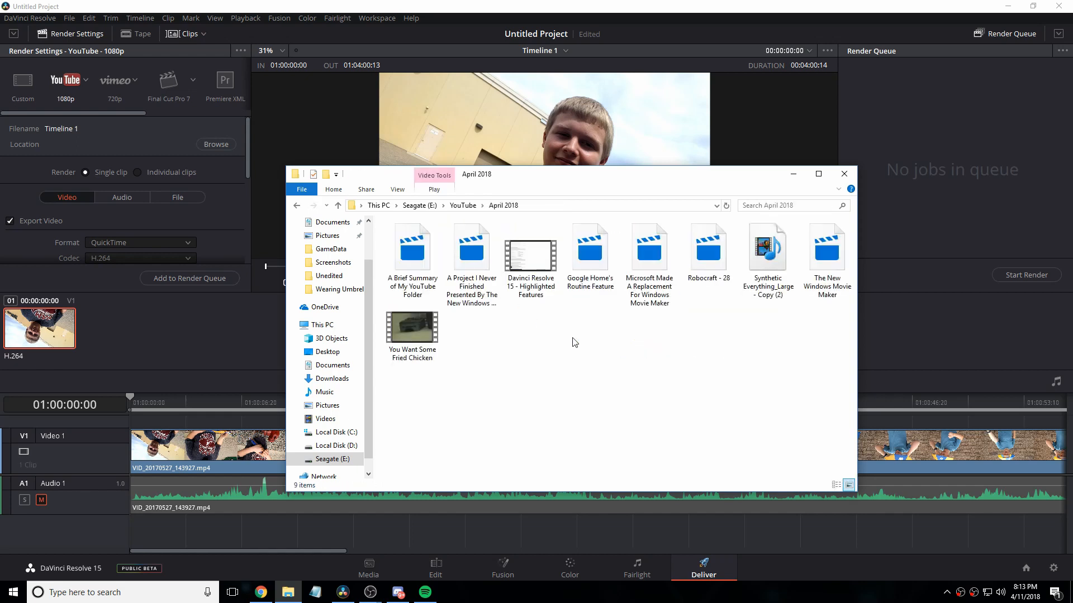
Step: Inspect the general, security and details properties of the video "Davinci Resolve 15 - Highlighted Features", closing the properties when done
click(518, 266)
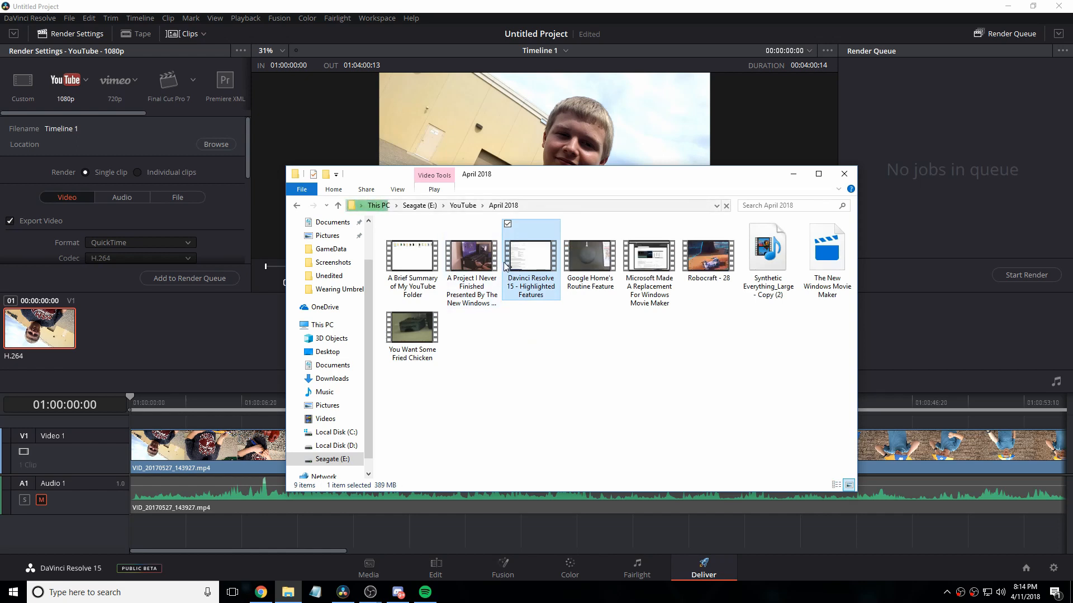
right_click(505, 262)
click(538, 472)
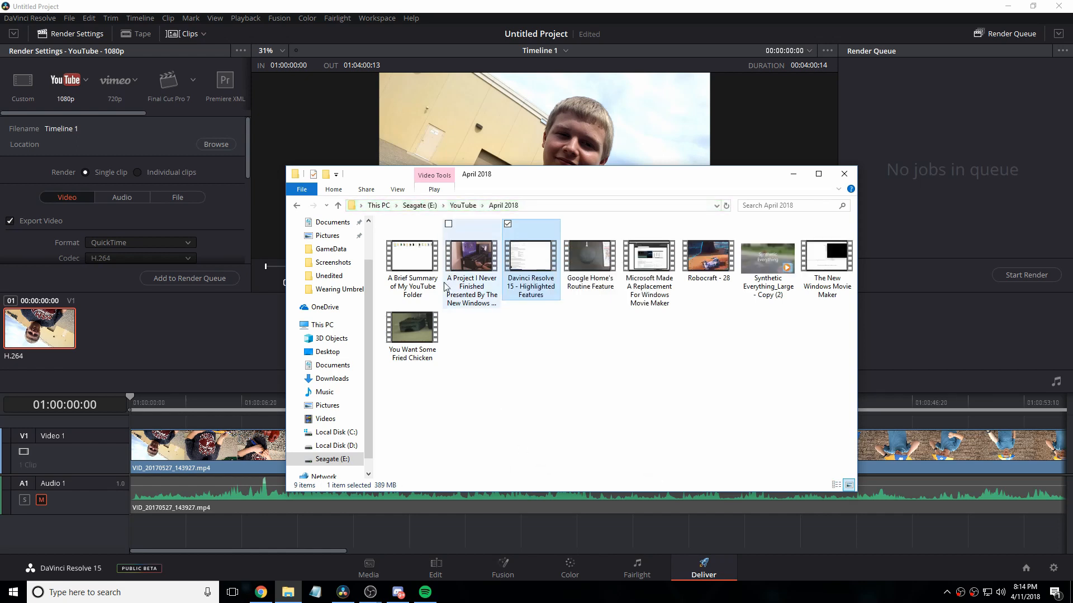
click(553, 289)
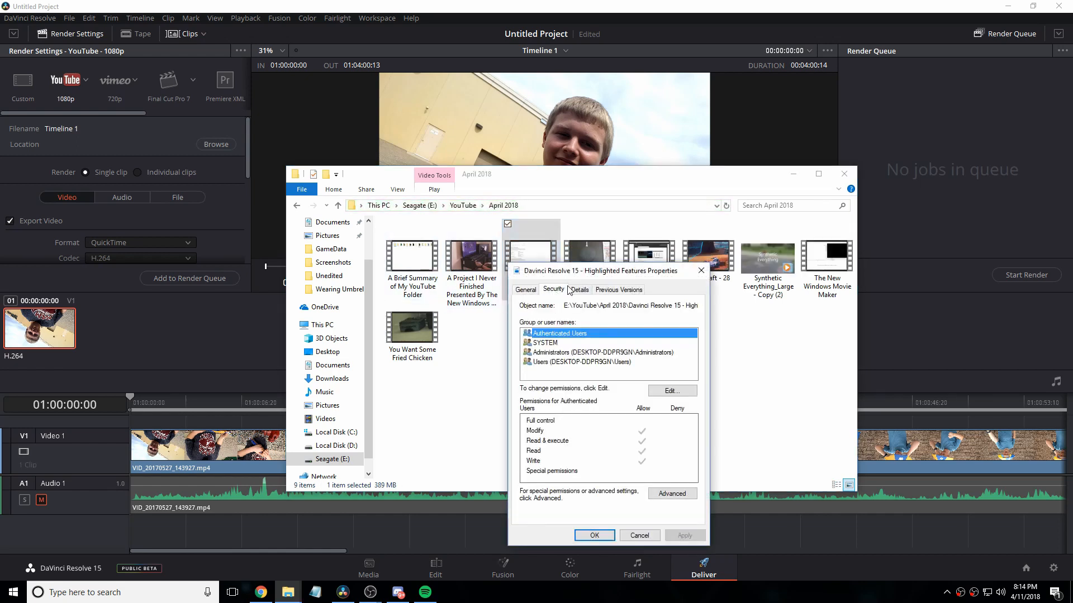
click(533, 290)
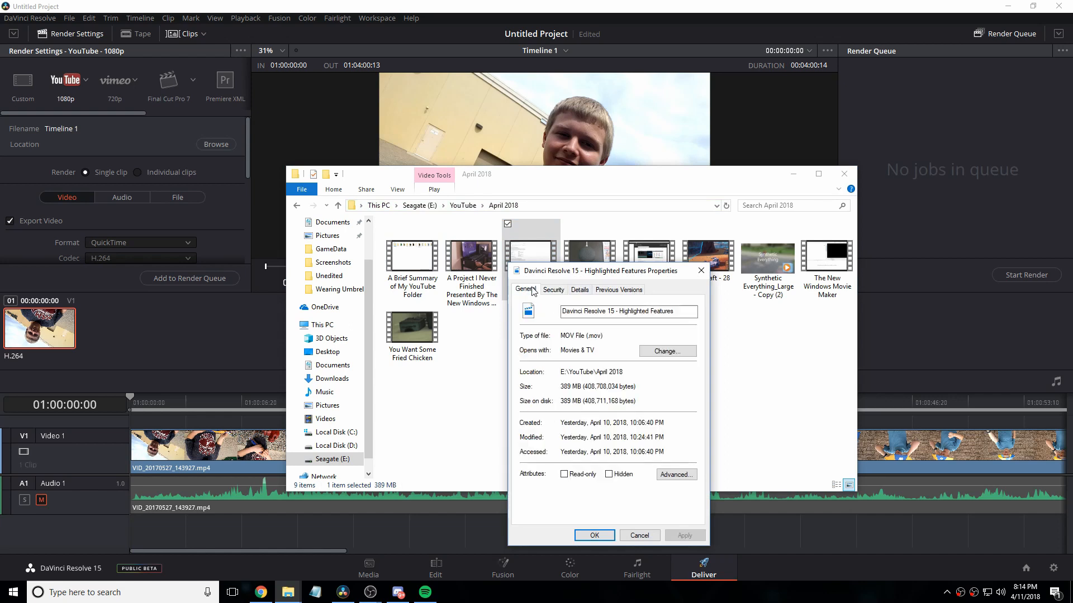
click(554, 290)
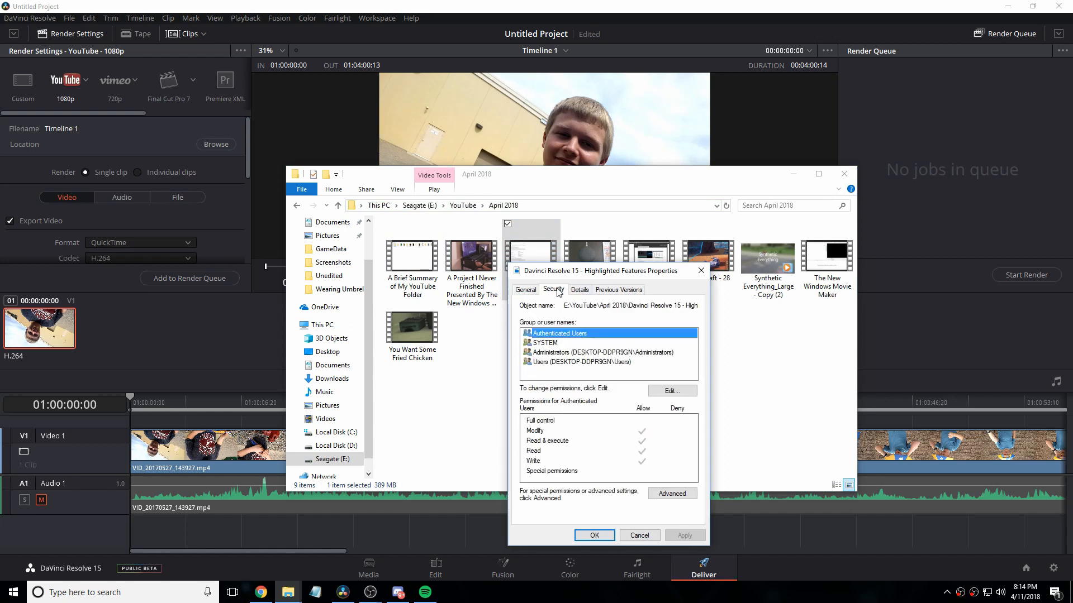
click(574, 290)
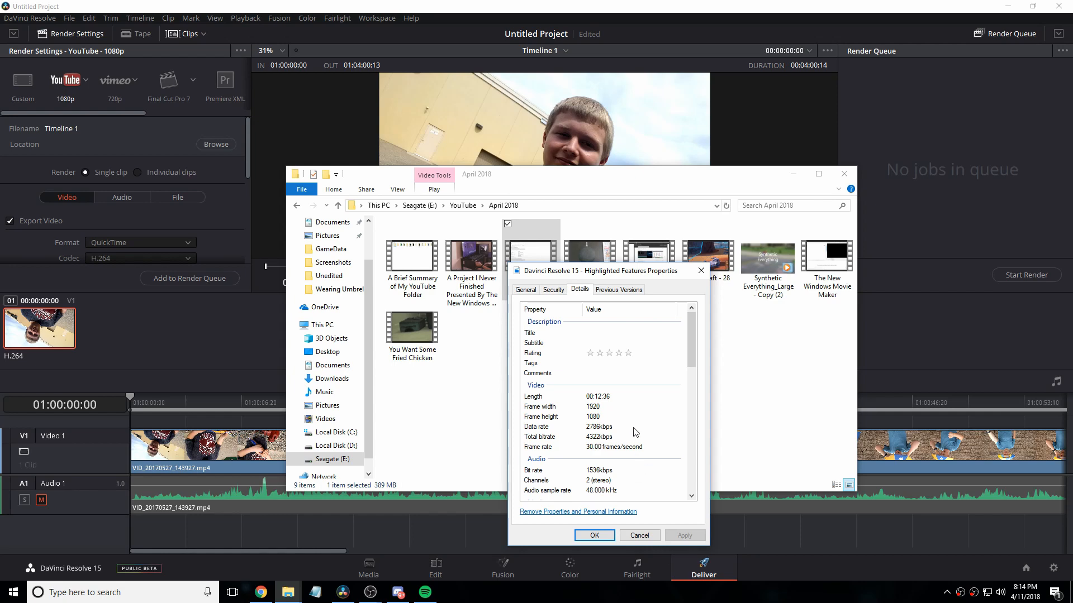
scroll(634, 430, down, 6)
scroll(631, 407, up, 6)
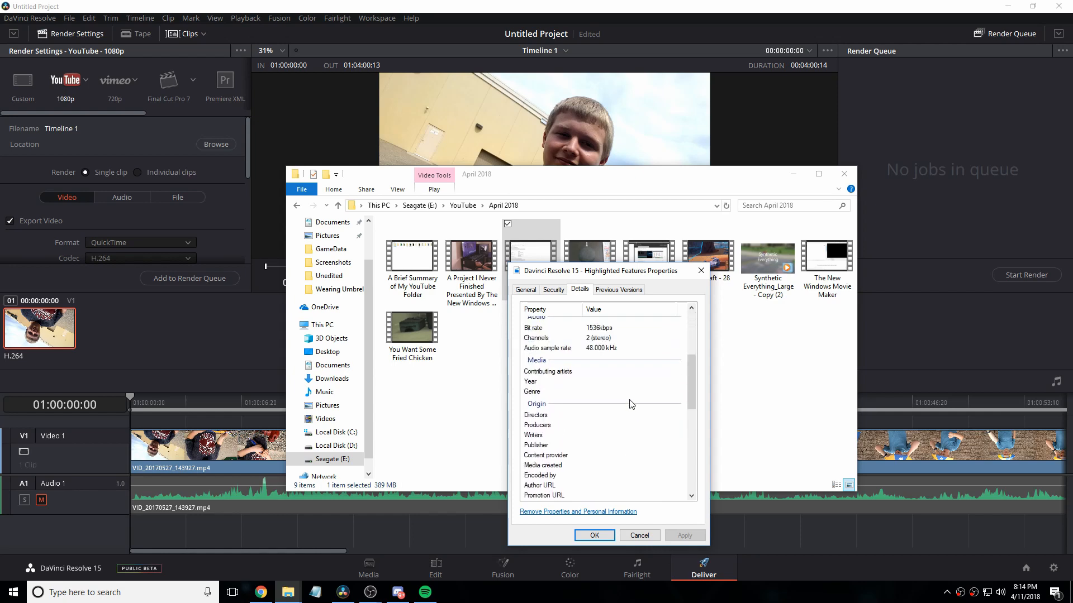
click(700, 271)
Step: Return to DaVinci Resolve and review the format, resolution, frame rate and quality options of the YouTube 1080p render settings
click(234, 347)
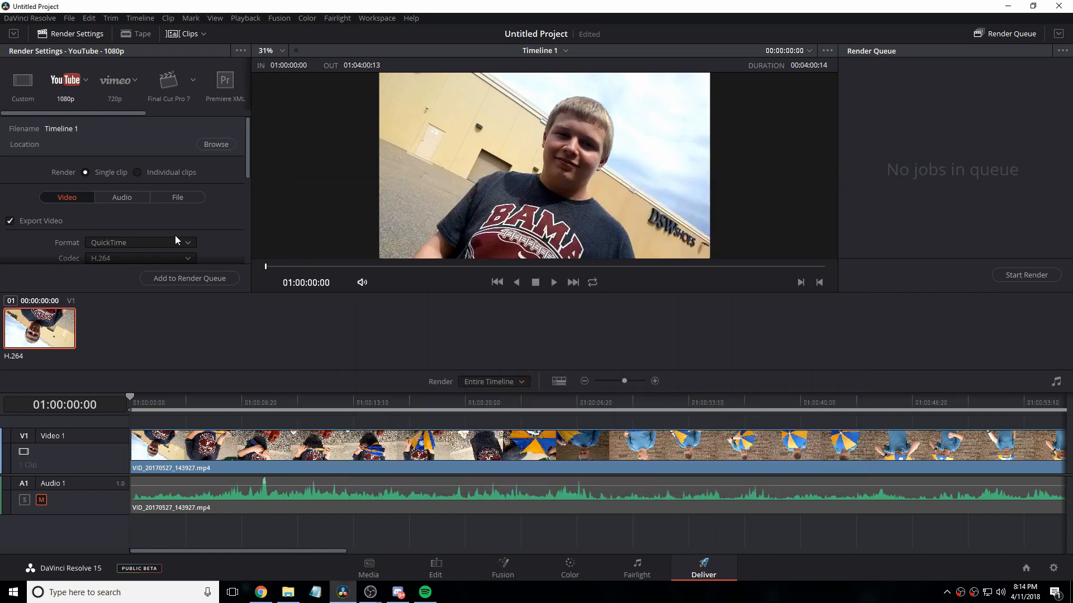
click(173, 239)
click(218, 226)
scroll(222, 237, down, 5)
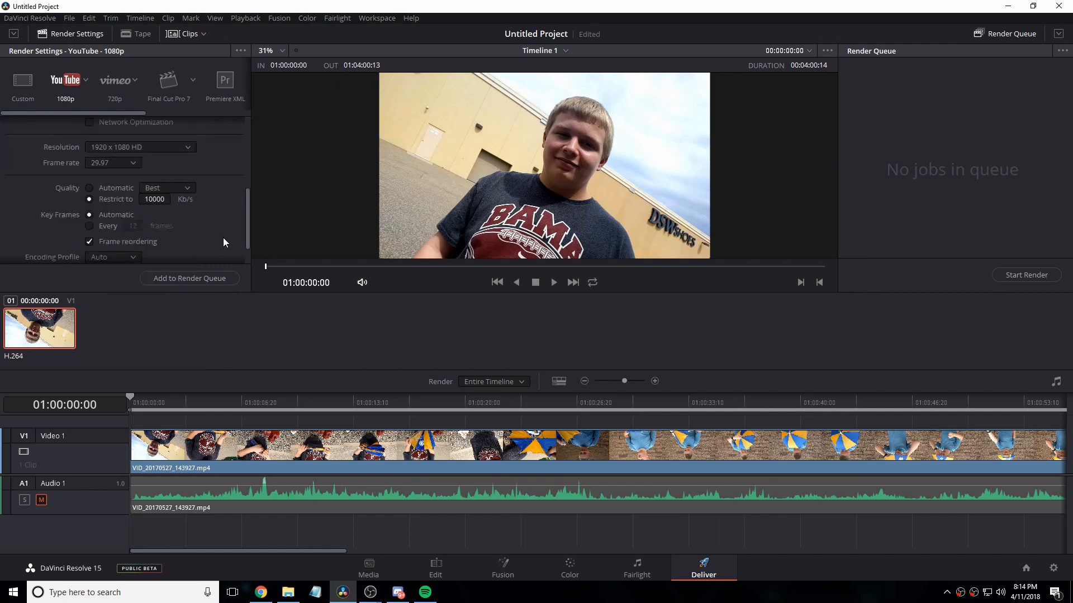
scroll(216, 255, up, 5)
scroll(170, 227, down, 2)
scroll(196, 228, up, 2)
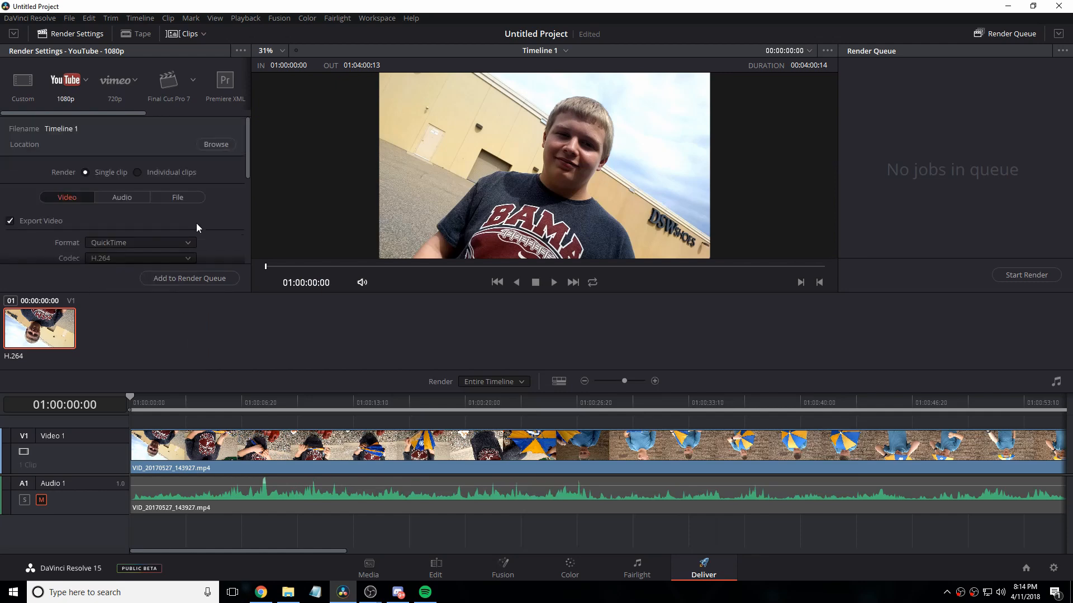
scroll(184, 219, down, 3)
scroll(177, 215, up, 3)
scroll(176, 212, down, 3)
scroll(176, 206, up, 3)
Step: Return to the Edit page and view the context options of the video clip in the timeline
click(415, 570)
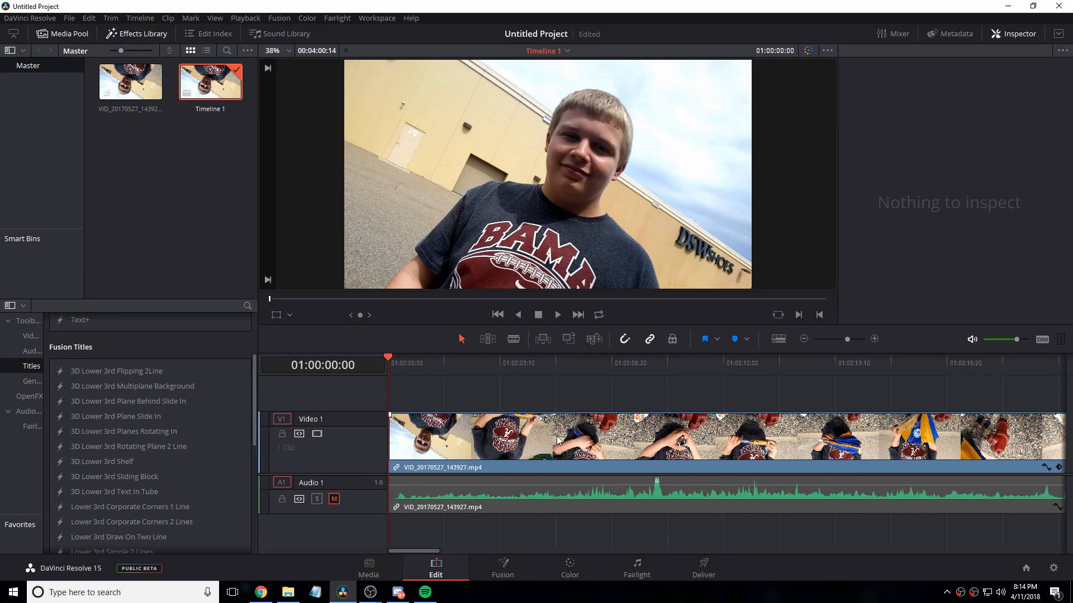
right_click(507, 450)
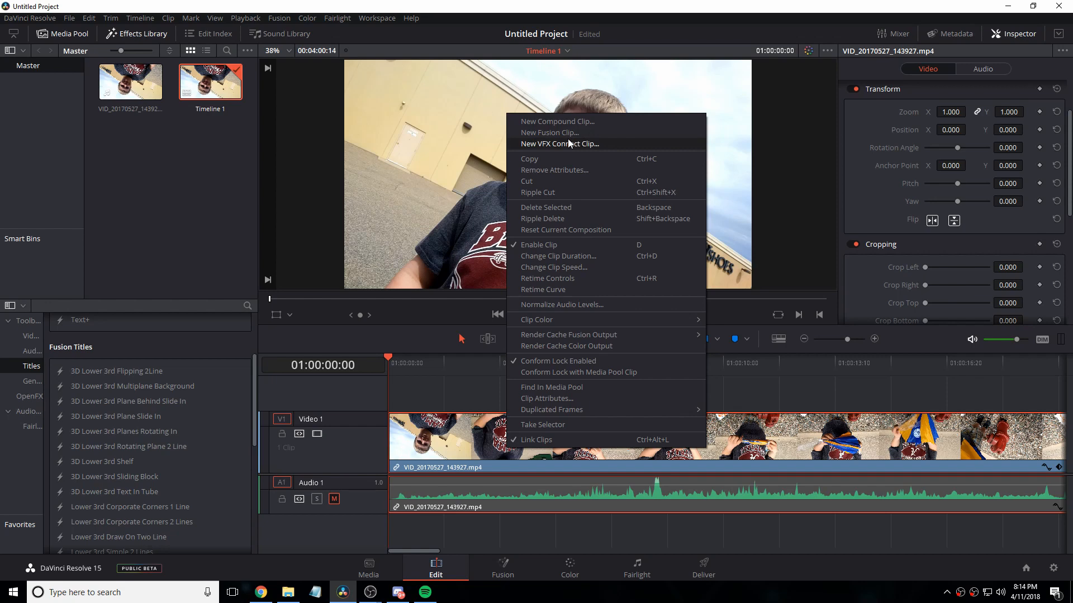
click(139, 173)
click(500, 401)
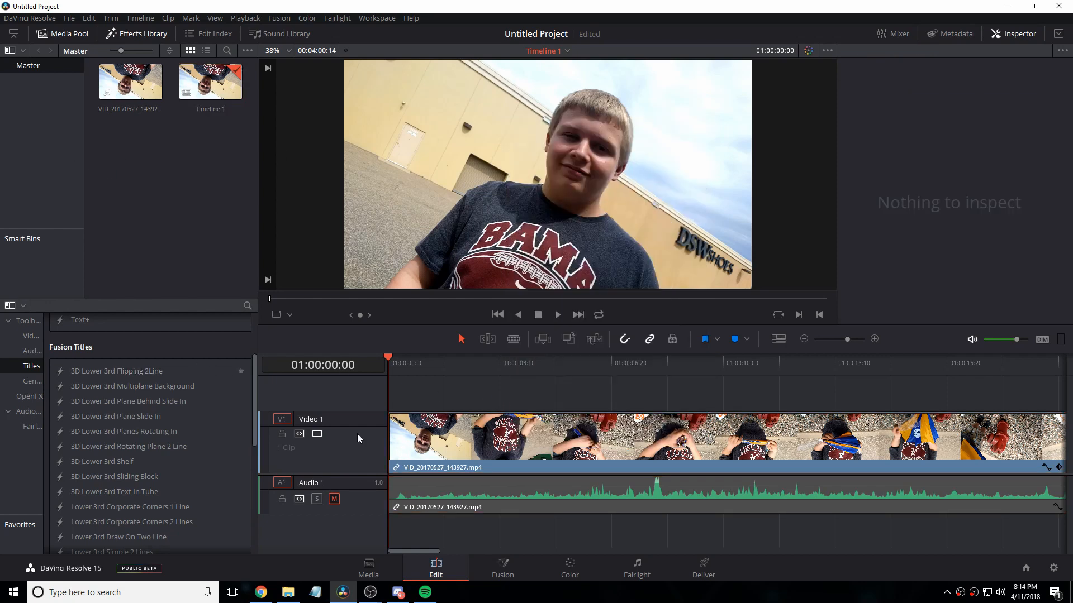
Step: Open the clip on the Fusion page and insert a Brightness/Contrast node between MediaIn1 and MediaOut1
key(shift+5)
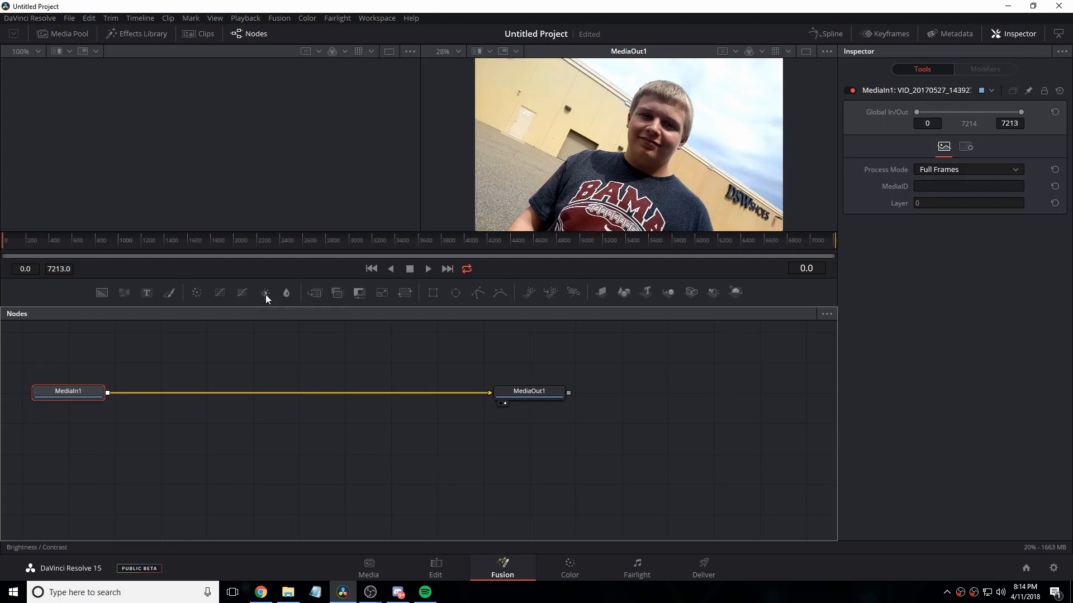
drag(266, 294, 246, 362)
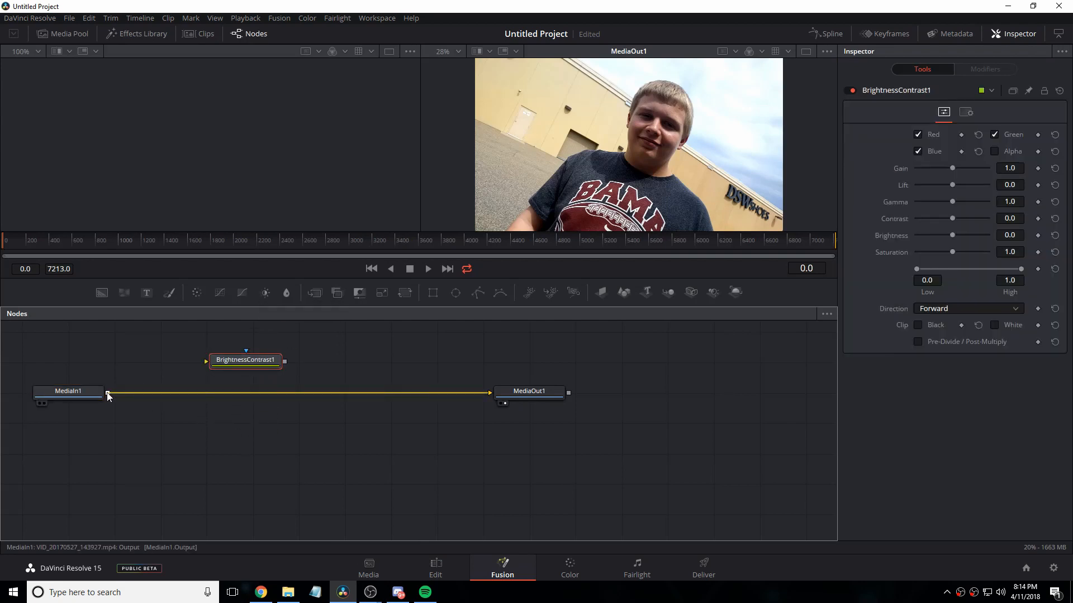
drag(107, 392, 211, 363)
drag(285, 361, 492, 393)
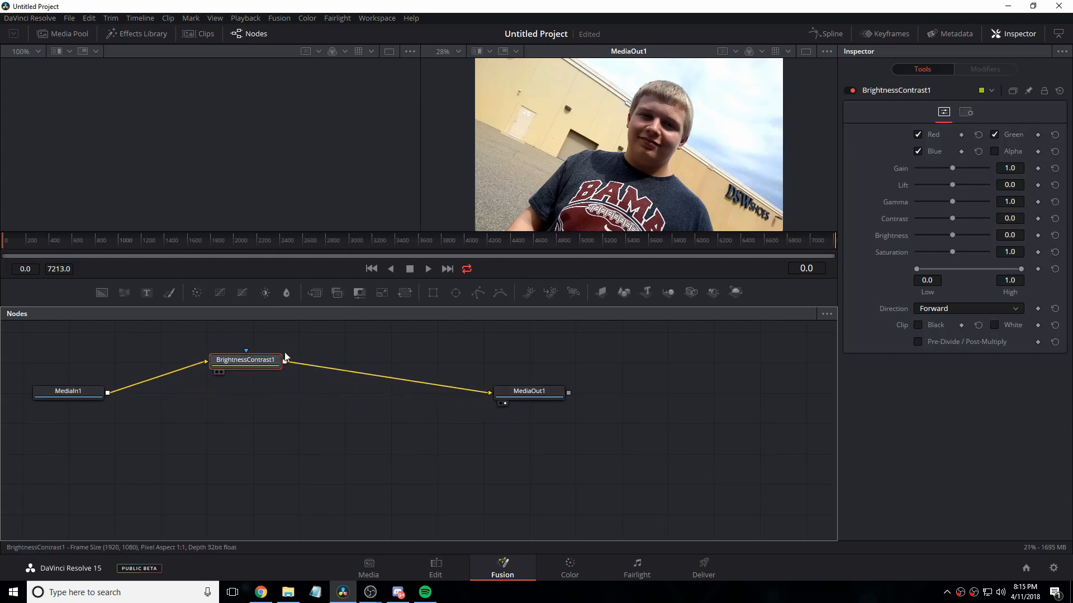
Step: Try a brightness of -0.03 and a direct connection from MediaIn1 to MediaOut1, restoring the default brightness and the node chain
mouse_move(955, 237)
mouse_down()
mouse_move(926, 236)
mouse_move(954, 239)
mouse_up()
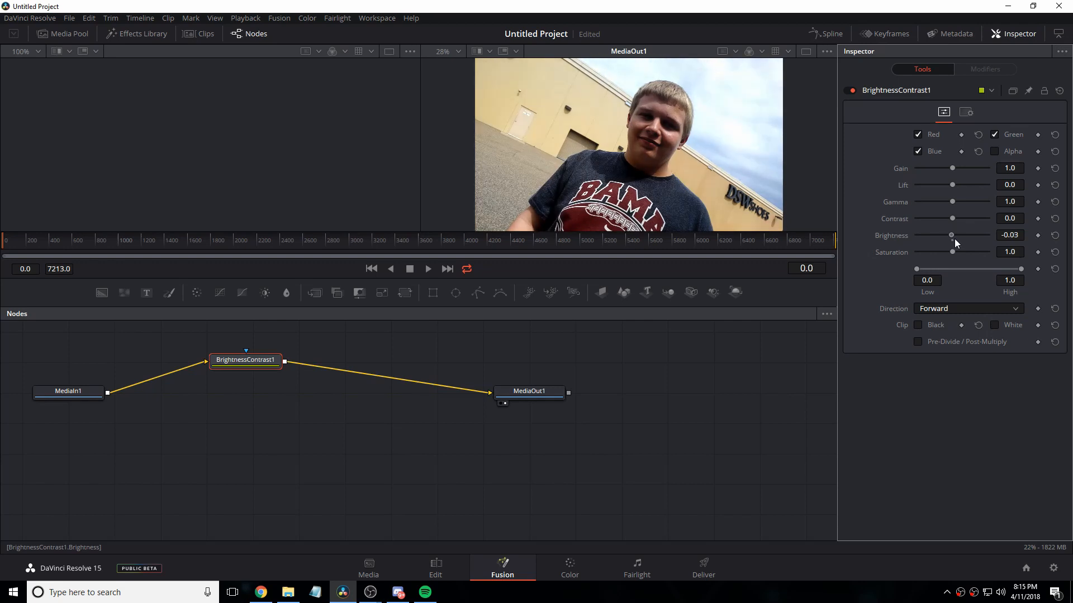
click(1054, 236)
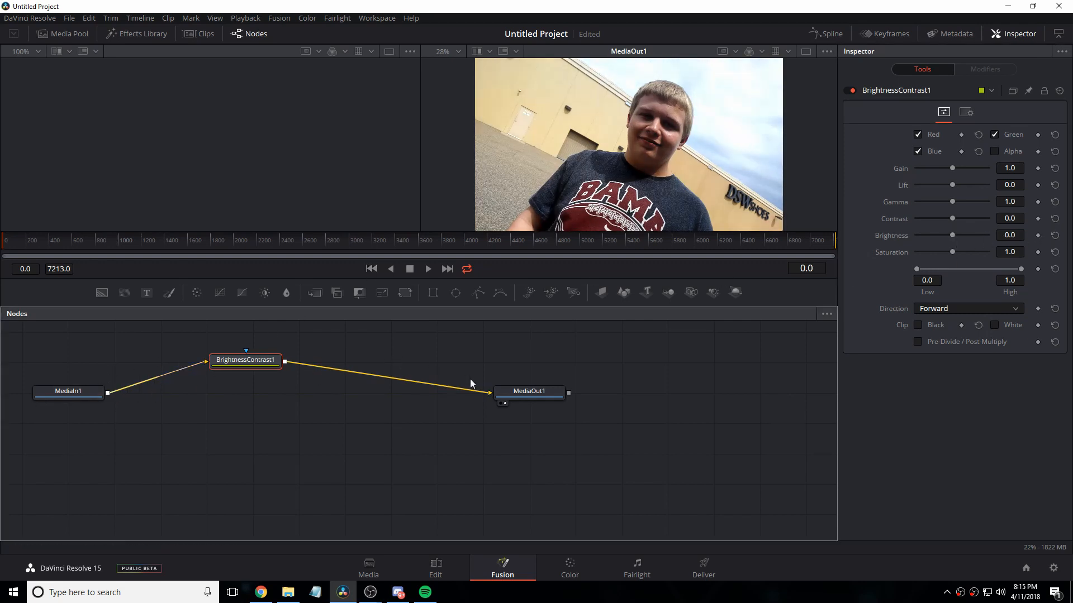
drag(108, 393, 492, 394)
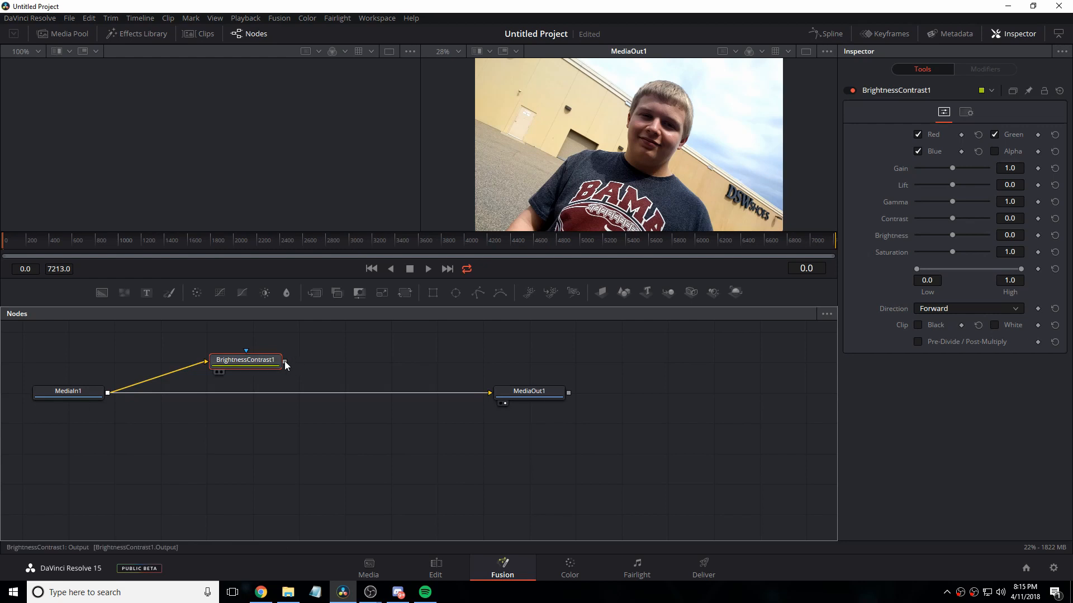
drag(285, 365, 493, 395)
Step: Set the BrightnessContrast1 contrast to 0.83 and bypass the node by connecting MediaIn1 directly to MediaOut1
drag(952, 219, 983, 223)
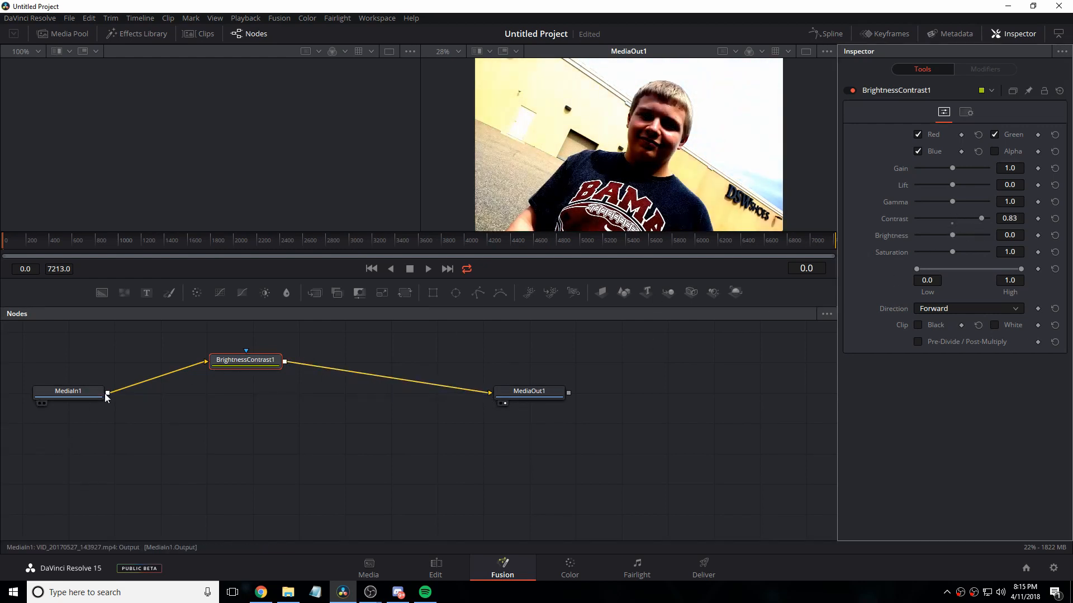
drag(106, 394, 491, 428)
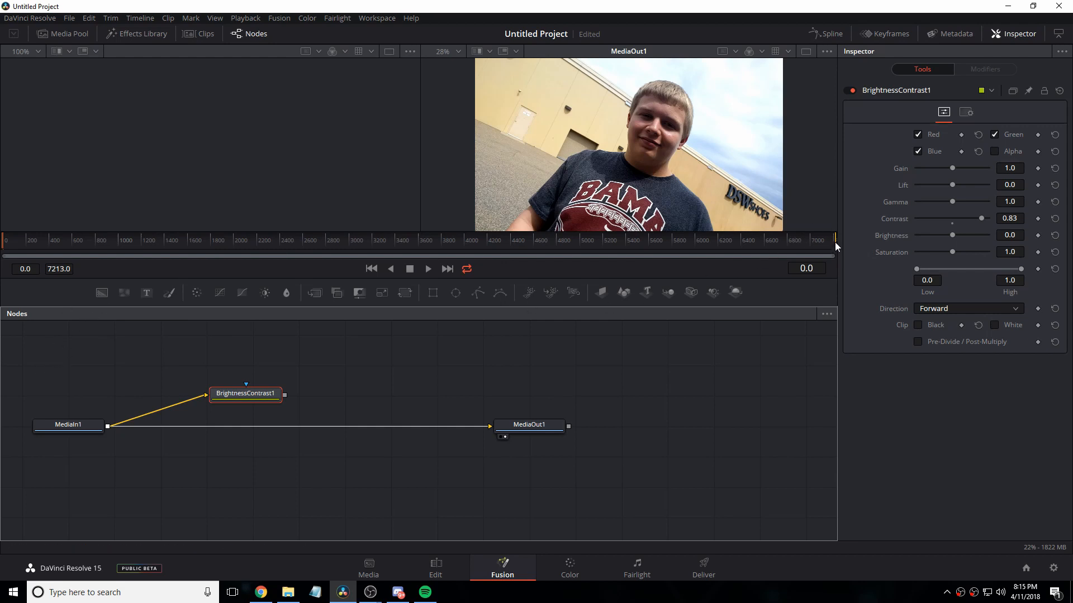
Step: Go back to the Edit page and move the playhead to 01:00:01:08
click(439, 564)
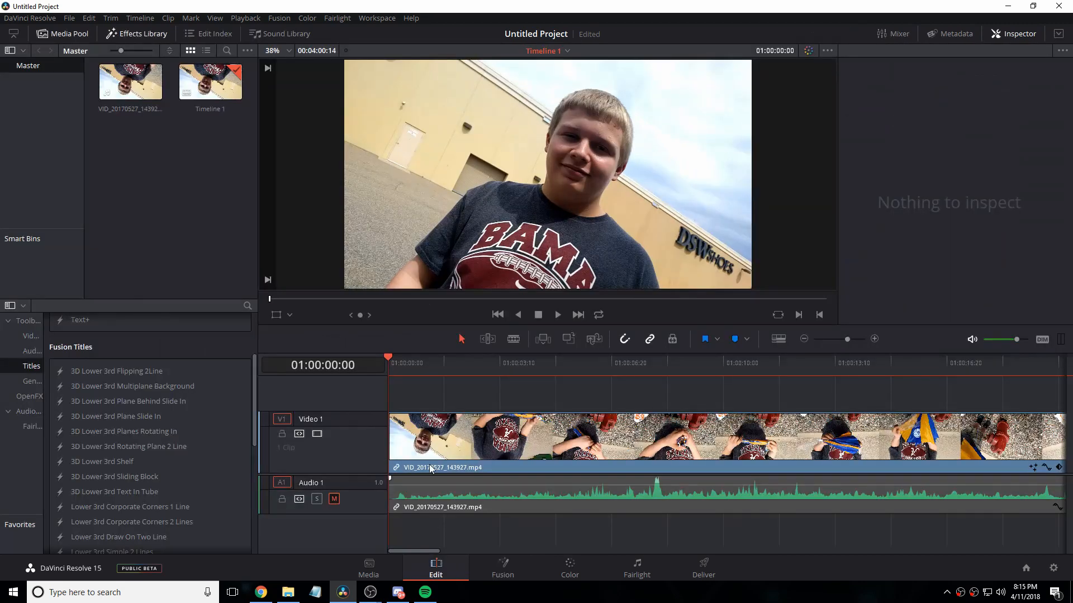
click(430, 373)
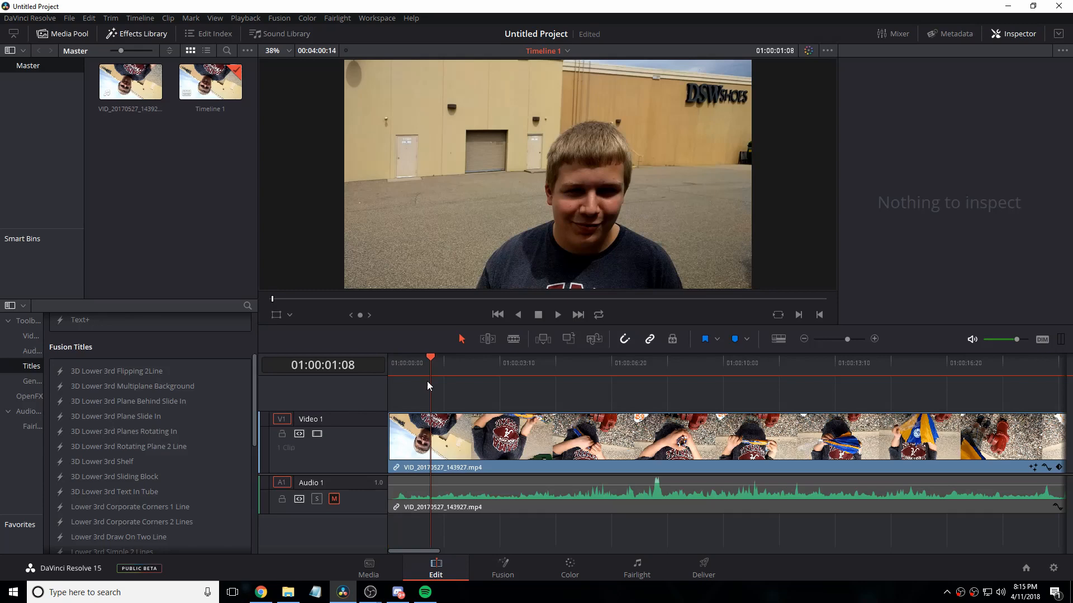
Step: Split the timeline clip with the blade at 01:00:01:00 and 01:00:02:20
click(389, 379)
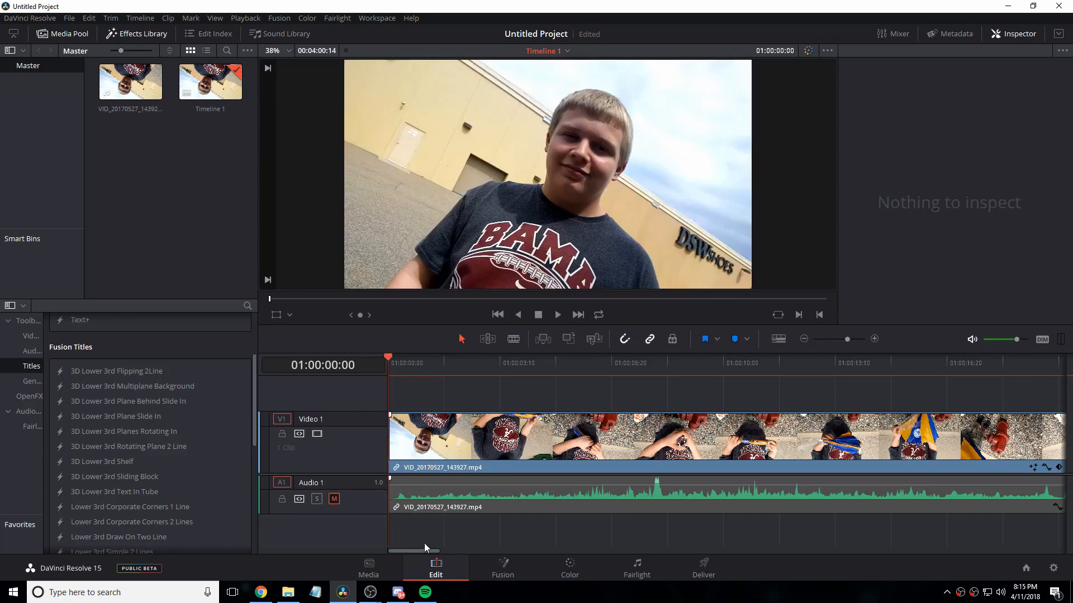
drag(411, 548, 679, 521)
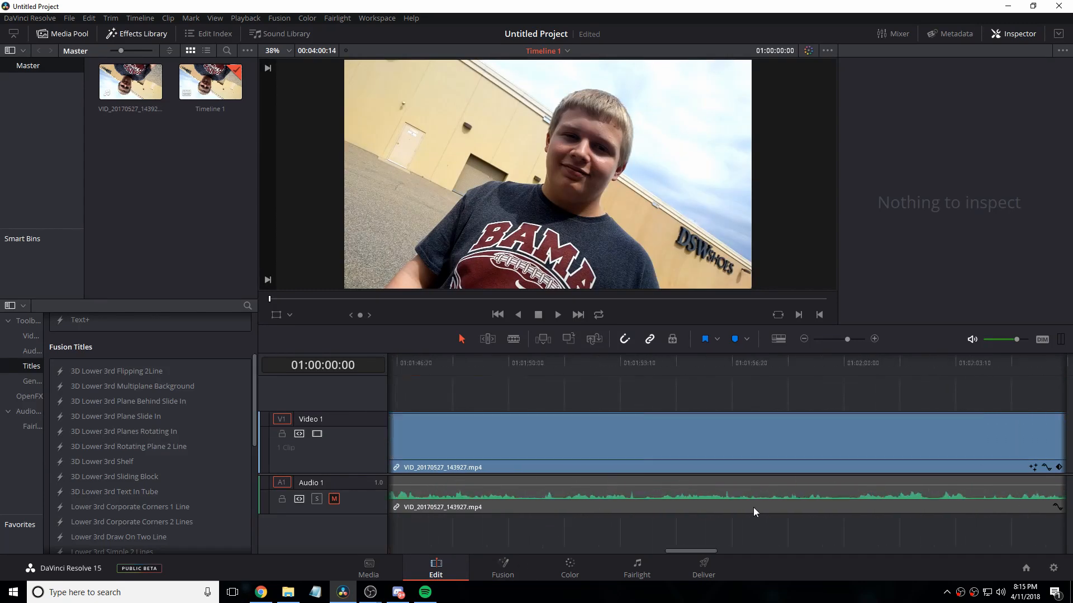
drag(753, 508, 388, 453)
click(421, 363)
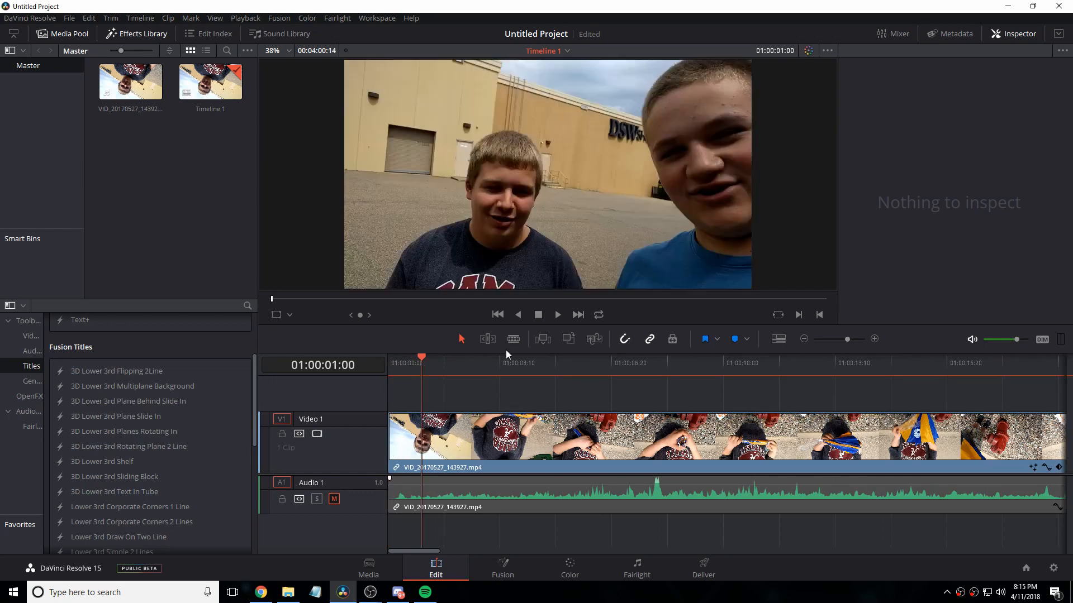
click(514, 339)
click(421, 438)
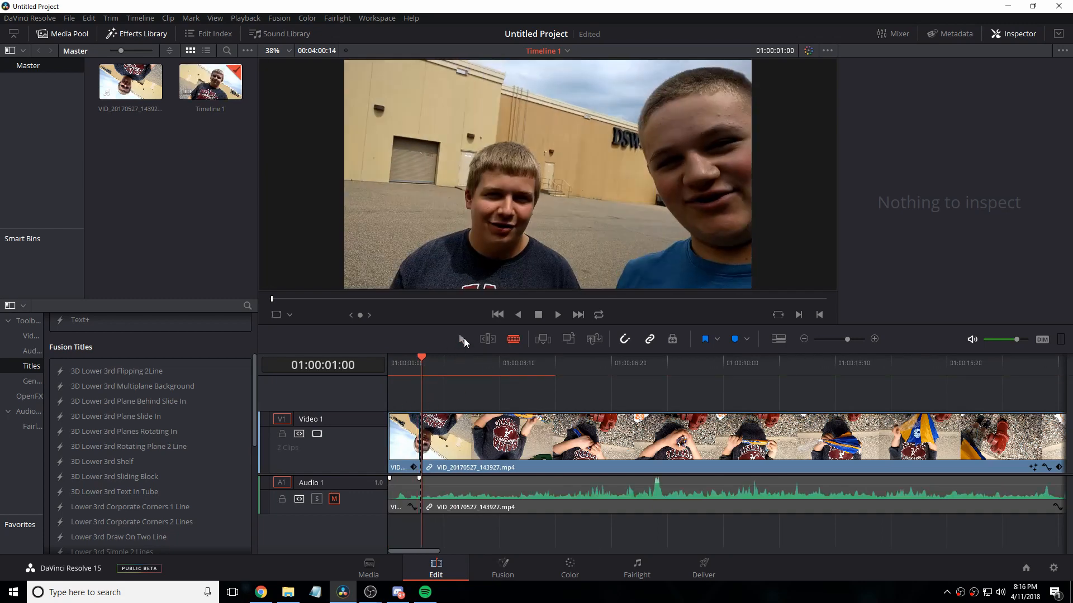
click(477, 363)
click(477, 438)
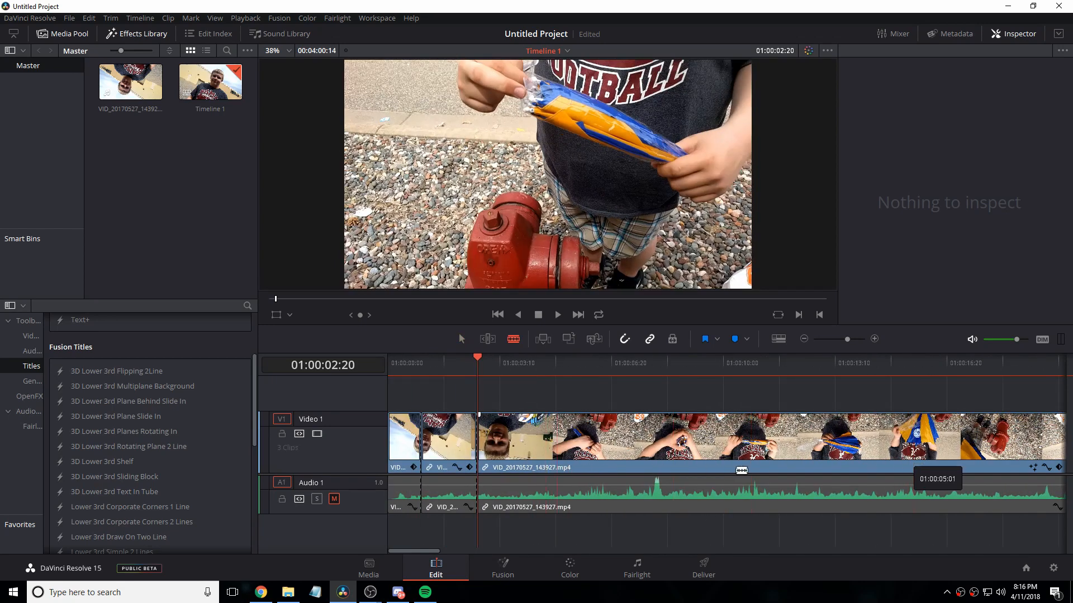
Step: View the split segment's nodes on the Fusion page, return to the Edit page and undo both cuts
click(511, 567)
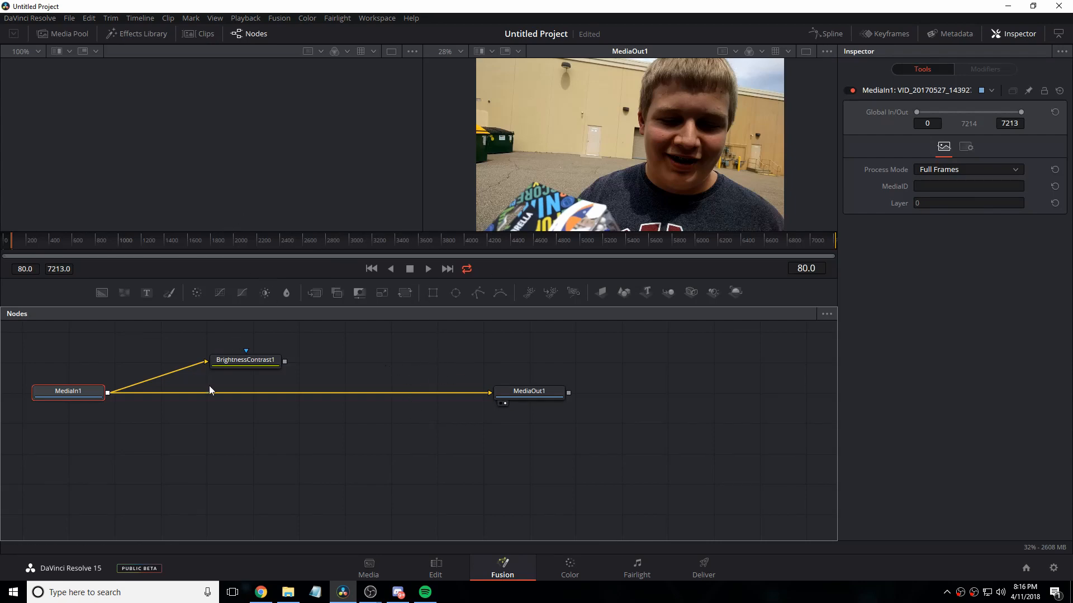
click(436, 568)
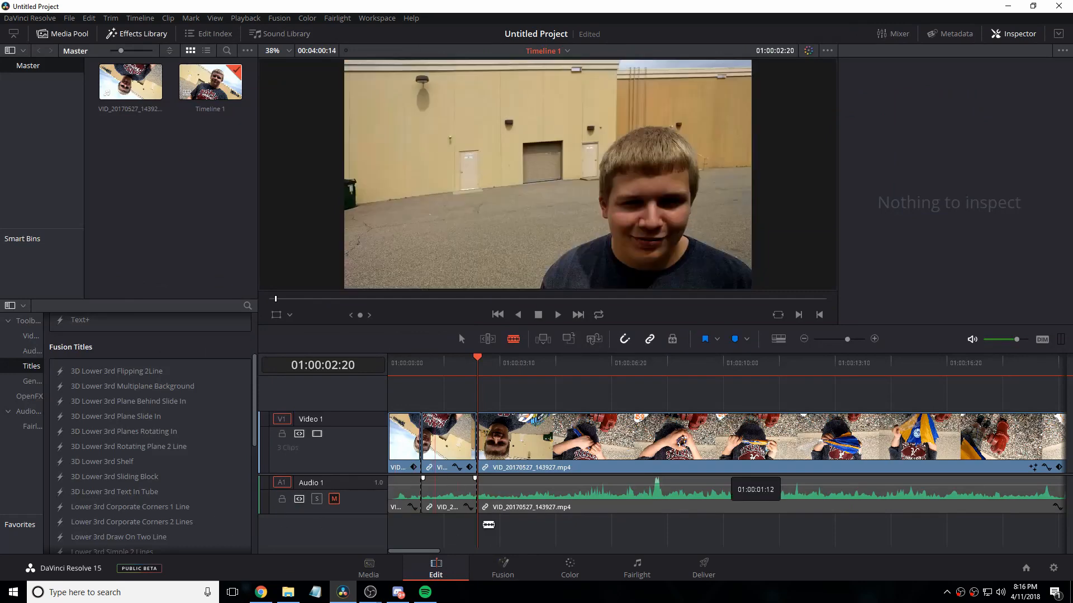
key(ctrl+z)
key(ctrl+z)
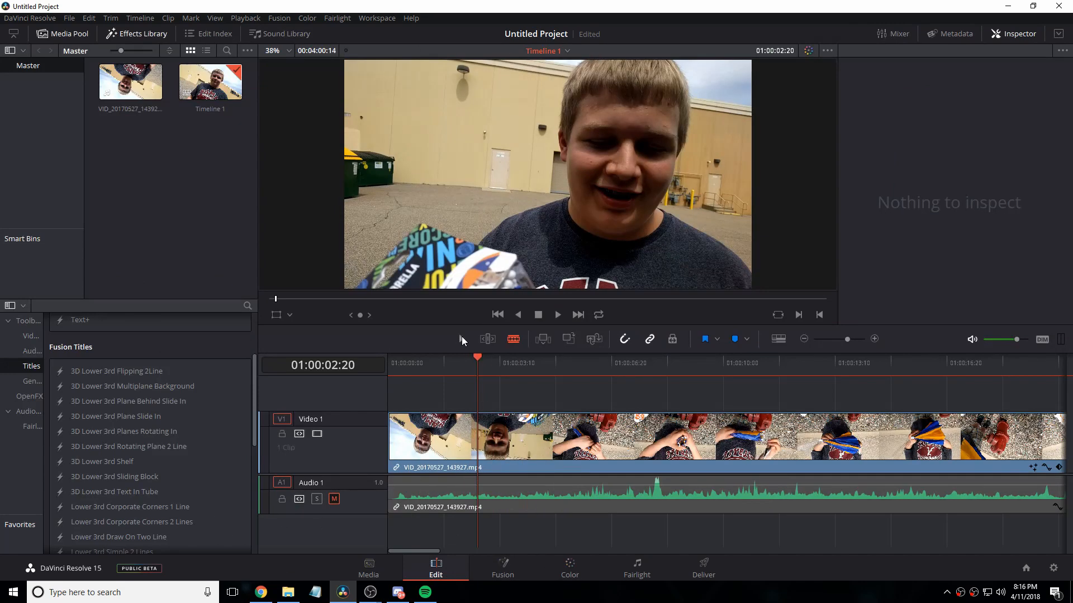
Step: Undo the existing clip edits and place VID_20170527_143927.mp4 again at the timeline start with Audio 1 muted
click(461, 338)
drag(449, 363, 386, 368)
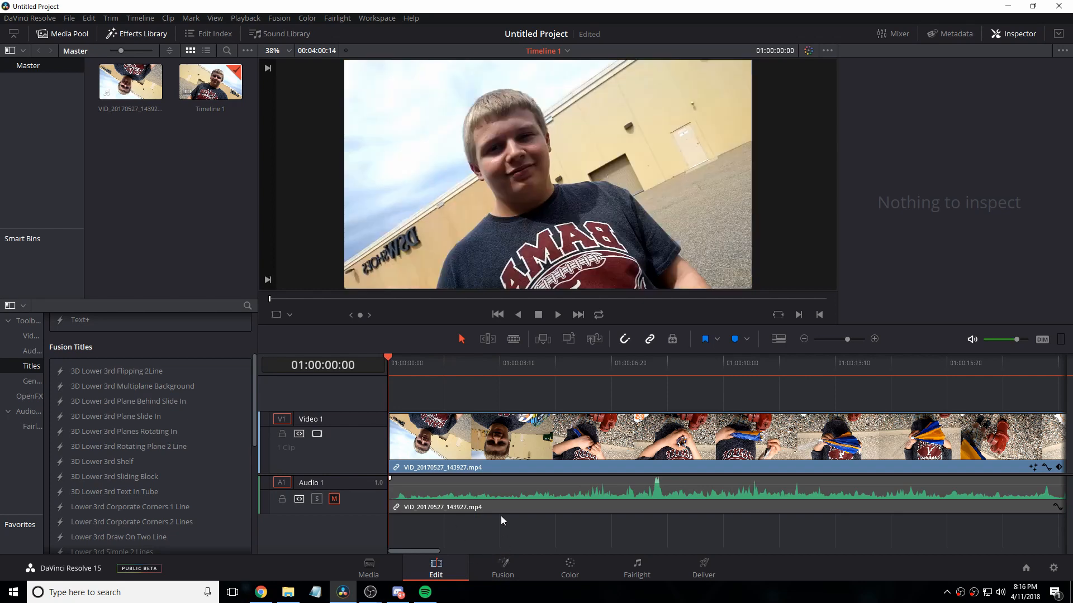
key(ctrl+z)
key(ctrl+z)
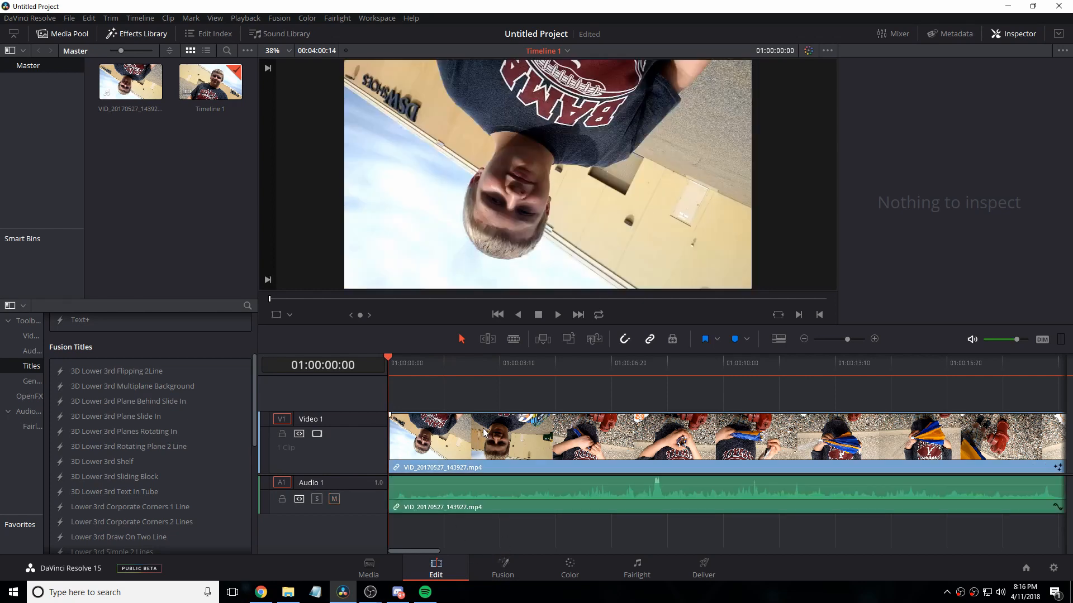
key(ctrl+z)
drag(133, 85, 391, 444)
click(334, 499)
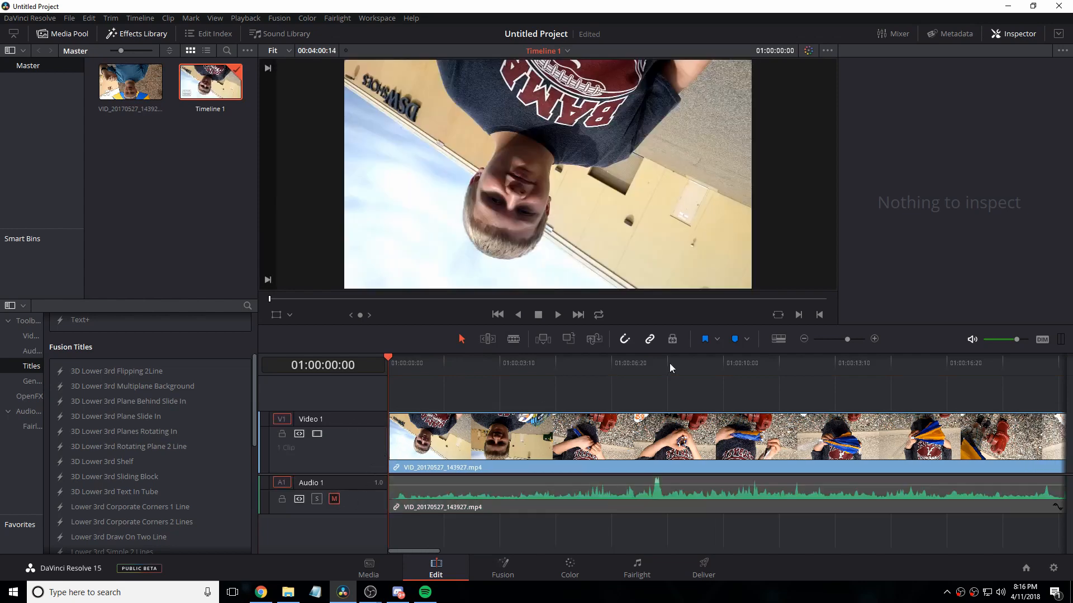
Step: Flip the VID_20170527_143927.mp4 clip both vertically and horizontally
click(641, 459)
click(953, 220)
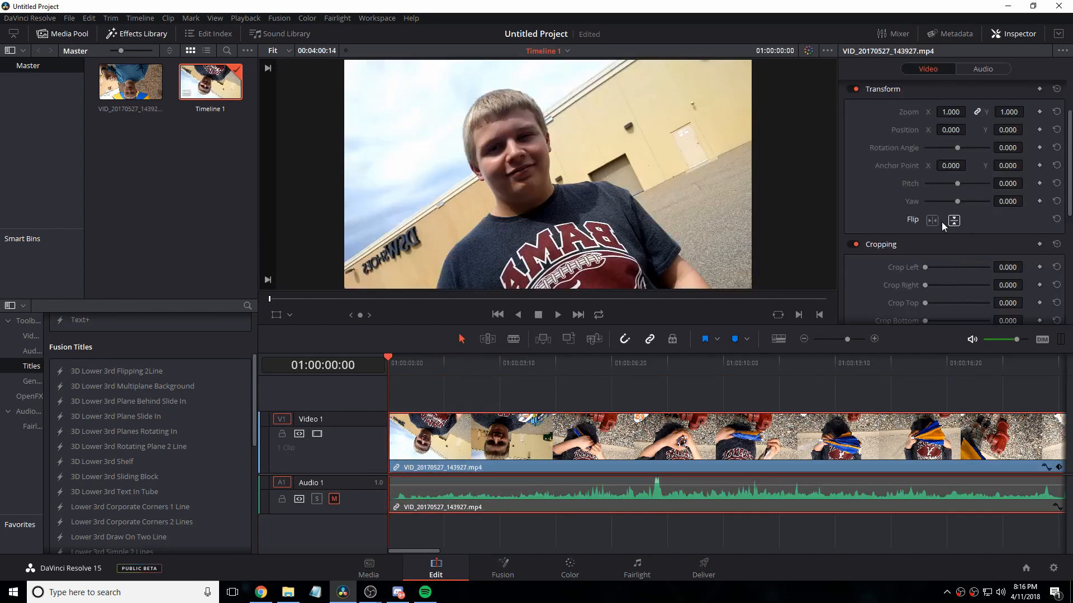
click(932, 220)
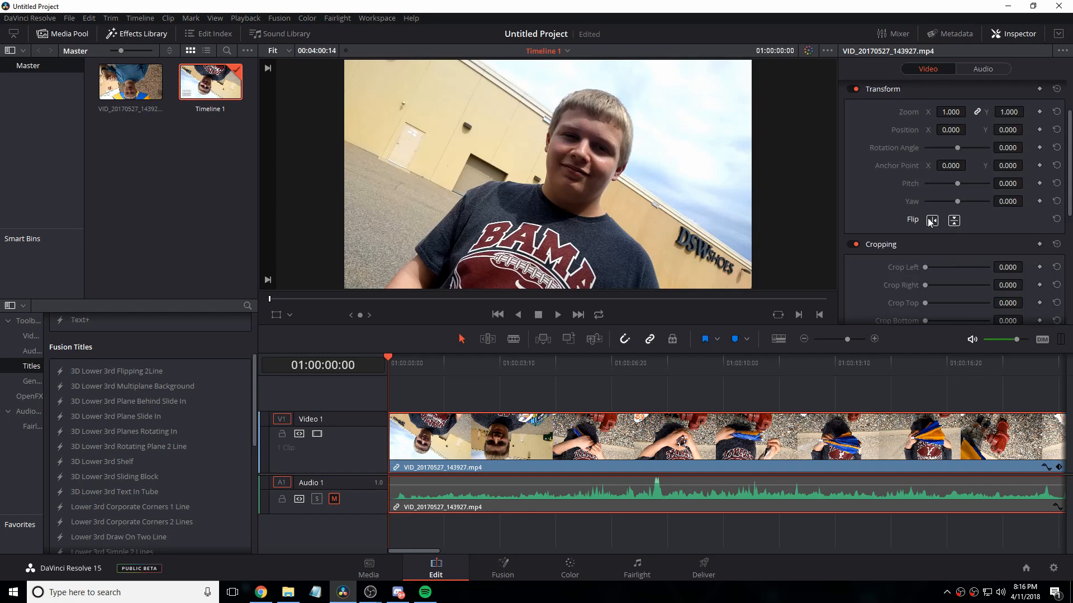
Step: On the Color page, add an alpha output to the node graph and connect node 01's alpha output to it
click(570, 570)
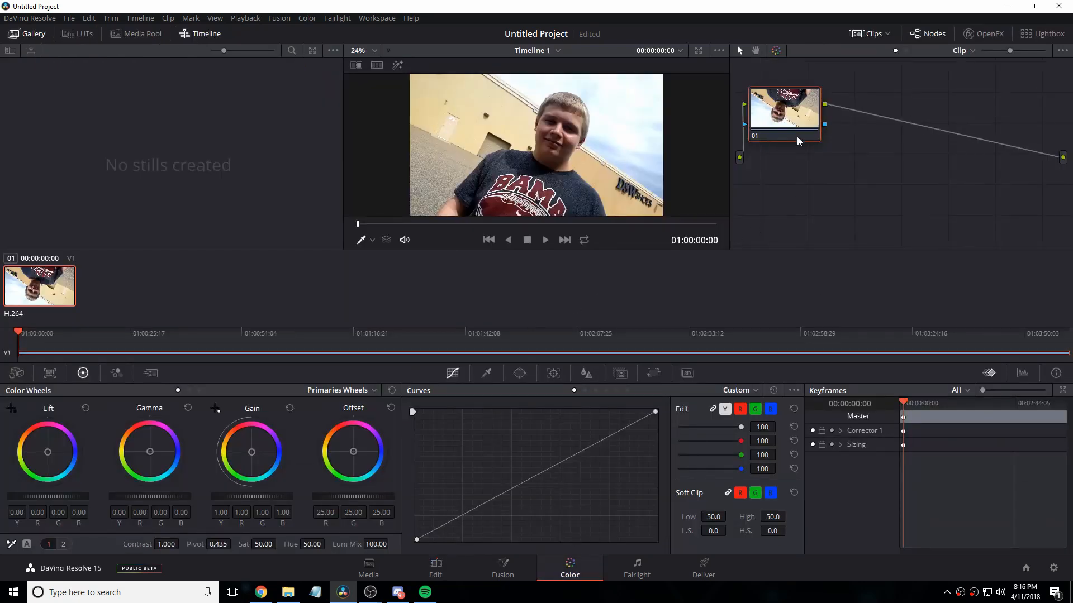
drag(829, 229, 950, 207)
drag(843, 123, 1040, 223)
right_click(940, 189)
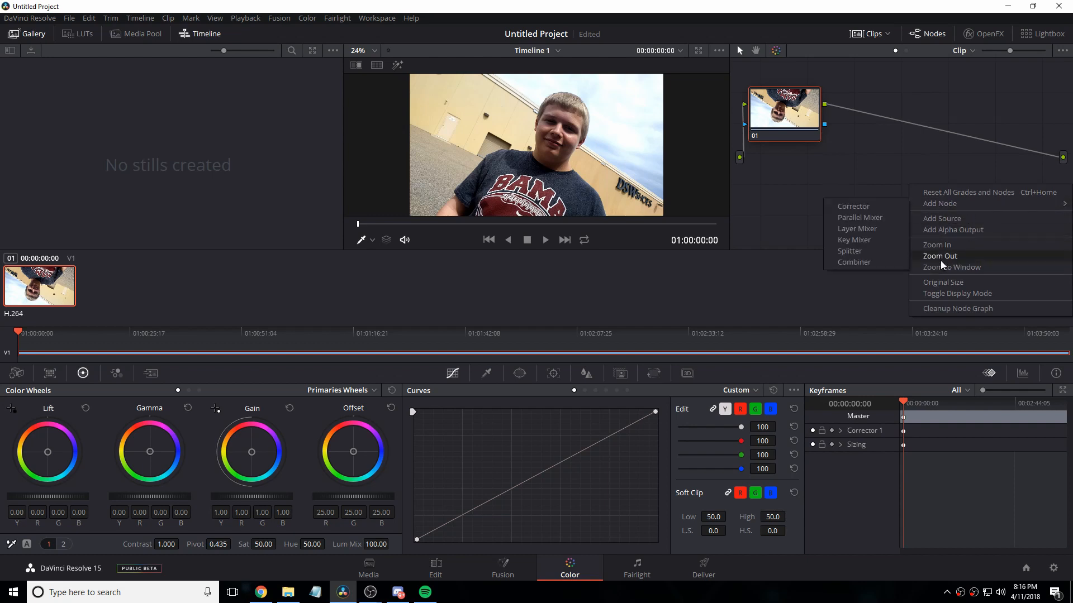
click(953, 230)
drag(826, 122, 964, 155)
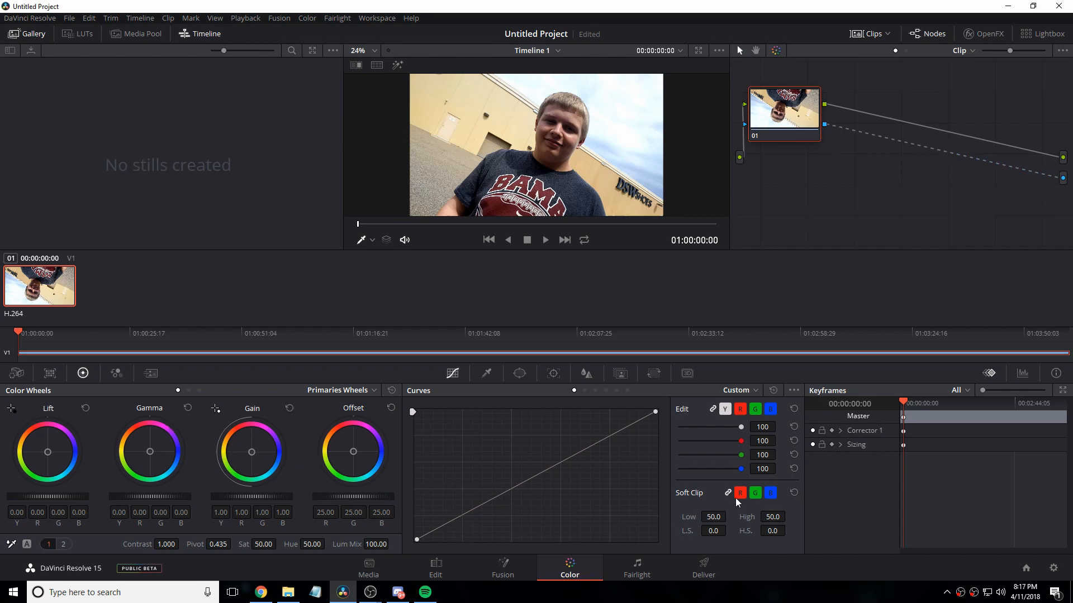
Step: Examine the Y, red and blue custom curve channels and browse the other hue, luminance and saturation curve modes
click(726, 409)
click(740, 409)
click(771, 411)
click(584, 391)
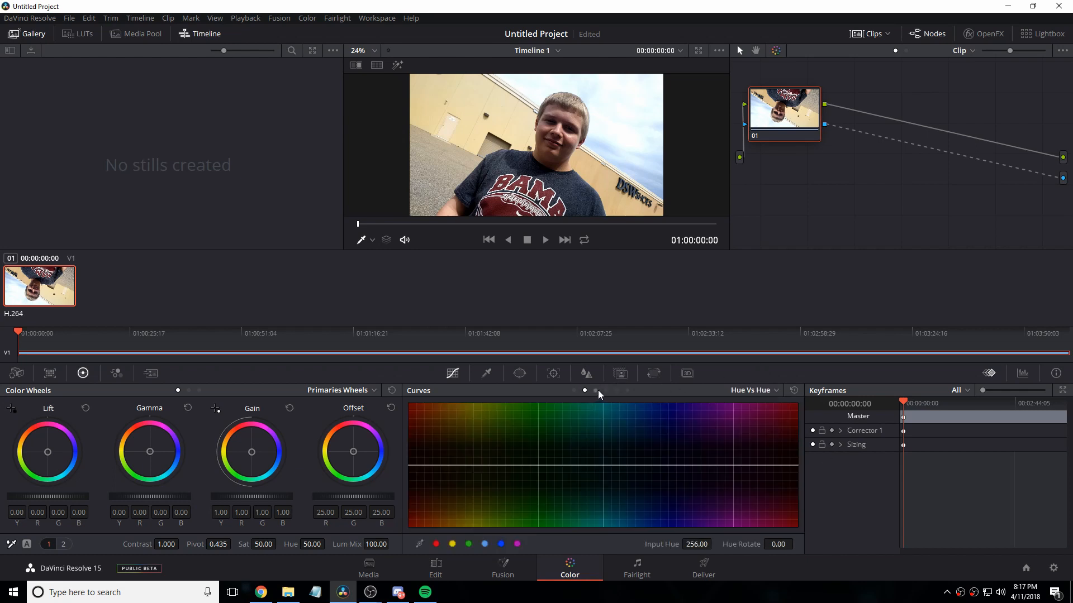
click(595, 389)
click(617, 390)
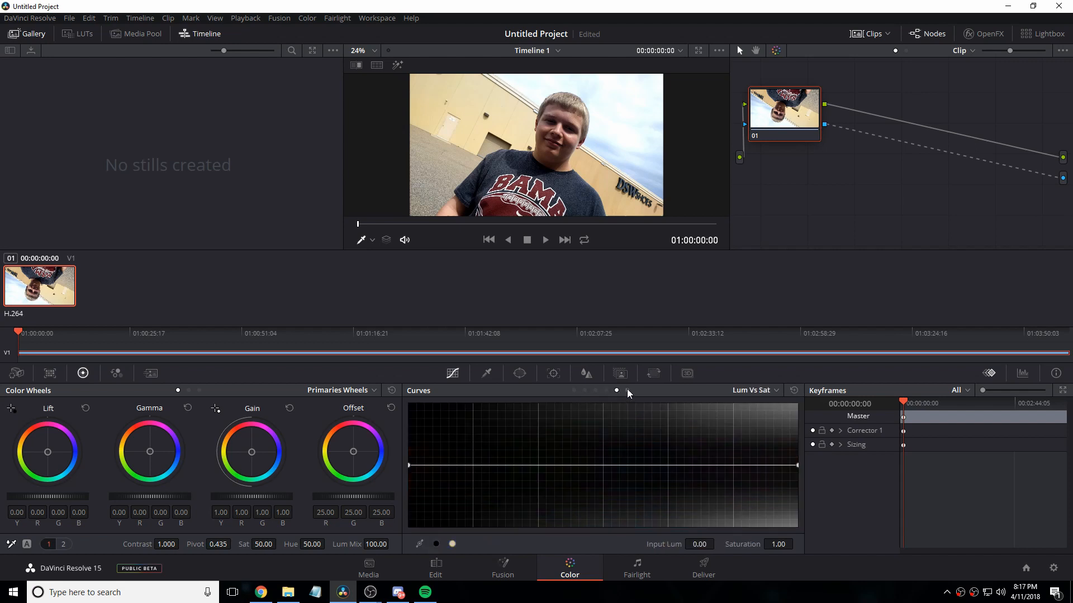
click(628, 390)
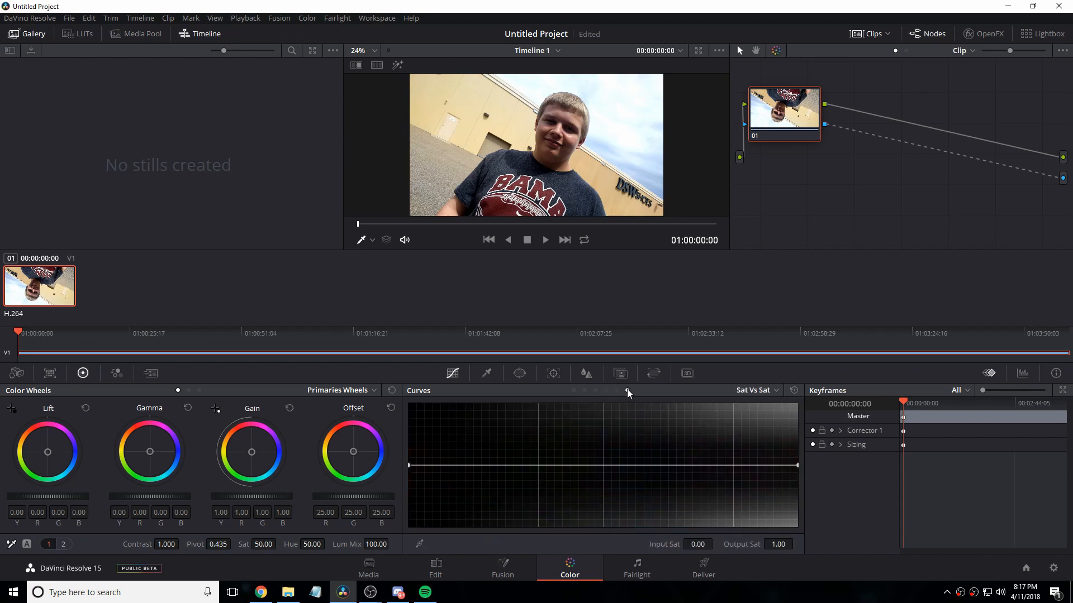
Step: Shape the Hue Vs Hue curve by raising the yellows slightly, lowering the cyans and placing a point at input hue 238.49 with rotation -1.61
click(584, 391)
mouse_move(506, 462)
mouse_down()
mouse_move(513, 434)
mouse_move(514, 469)
mouse_up()
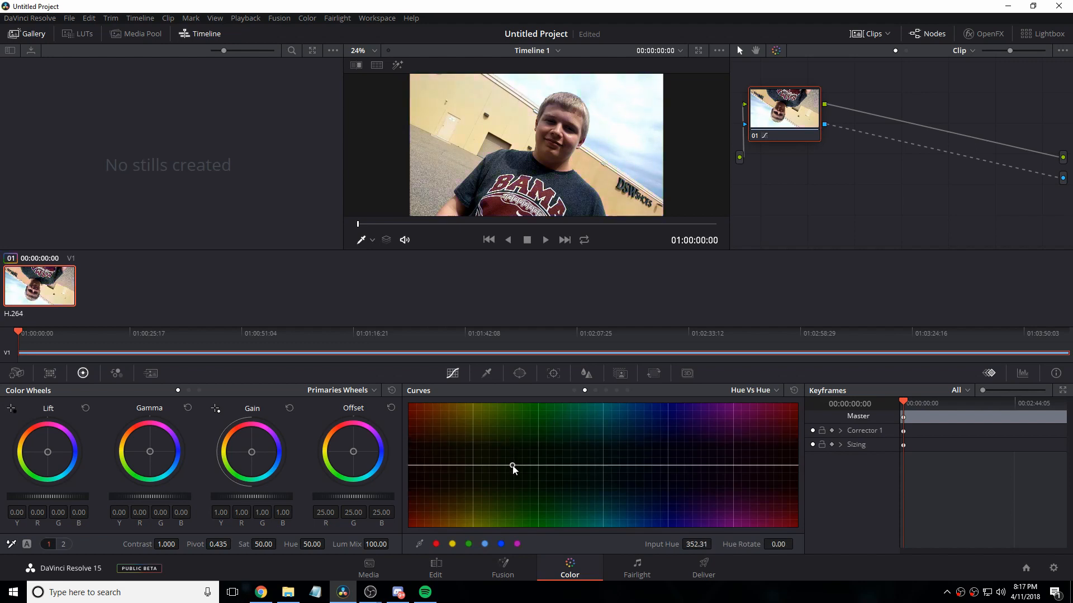
click(435, 543)
mouse_move(473, 465)
mouse_down()
mouse_move(475, 423)
mouse_move(435, 430)
mouse_move(453, 439)
mouse_move(452, 467)
mouse_move(469, 467)
mouse_up()
drag(511, 464, 696, 400)
drag(785, 395, 591, 497)
drag(732, 466, 779, 466)
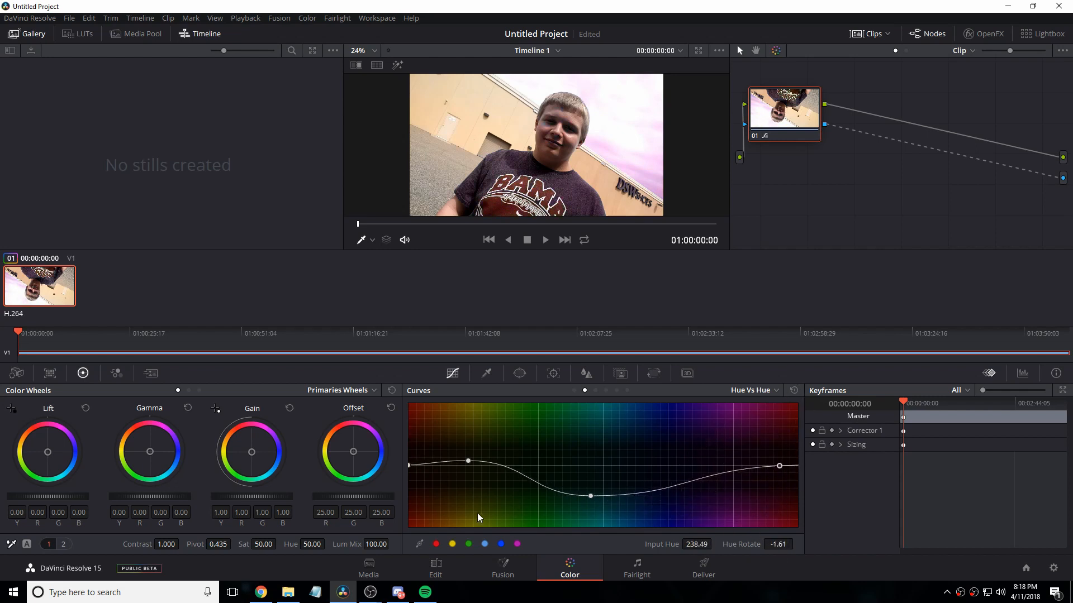
Step: Set the Hue Vs Hue curve's red point to rotation -19.29 and its yellow point to input hue 314.71 with rotation 4.82
click(435, 545)
mouse_move(411, 467)
mouse_down()
mouse_move(440, 525)
mouse_move(437, 502)
mouse_move(460, 517)
mouse_move(441, 525)
mouse_move(411, 455)
mouse_move(407, 492)
mouse_move(414, 471)
mouse_up()
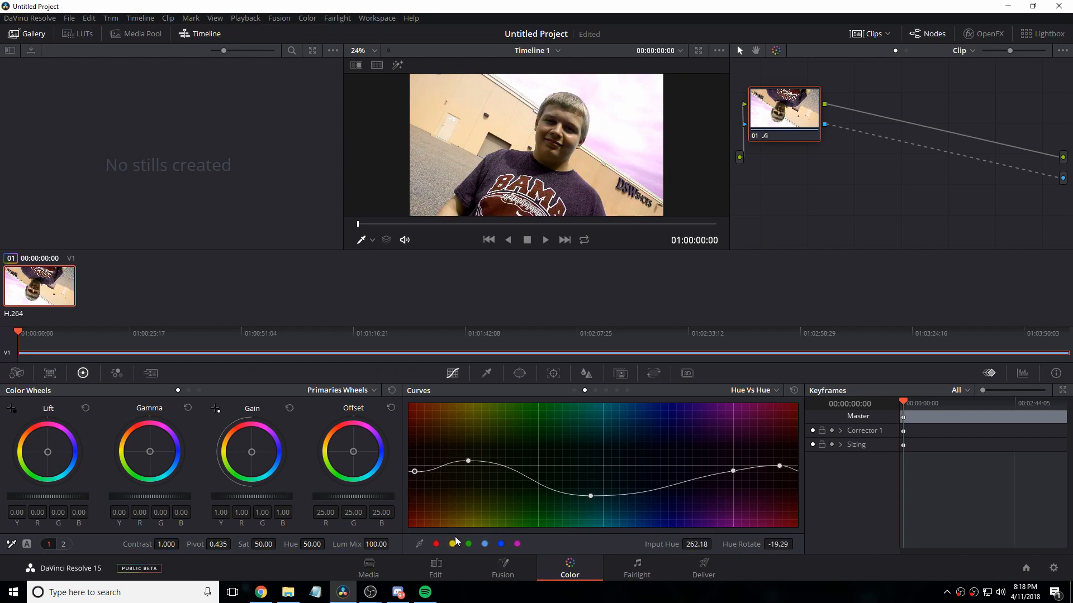
click(453, 544)
mouse_move(474, 464)
mouse_down()
mouse_move(471, 513)
mouse_move(474, 442)
mouse_move(472, 468)
mouse_up()
Step: Try a strong magenta tint with the Offset color wheel and reset the offset
drag(366, 438, 380, 467)
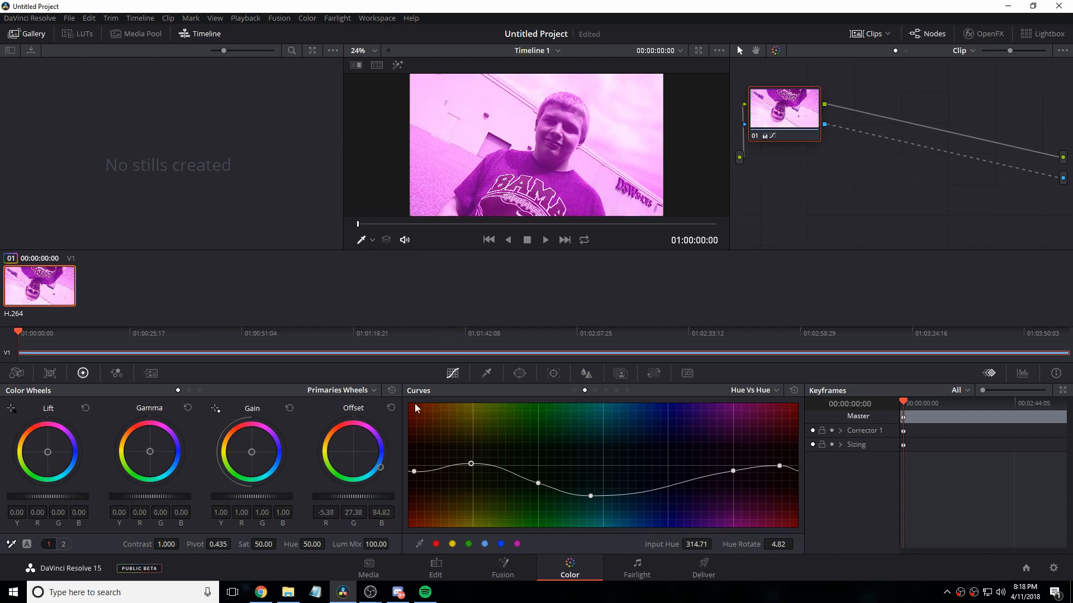
click(392, 408)
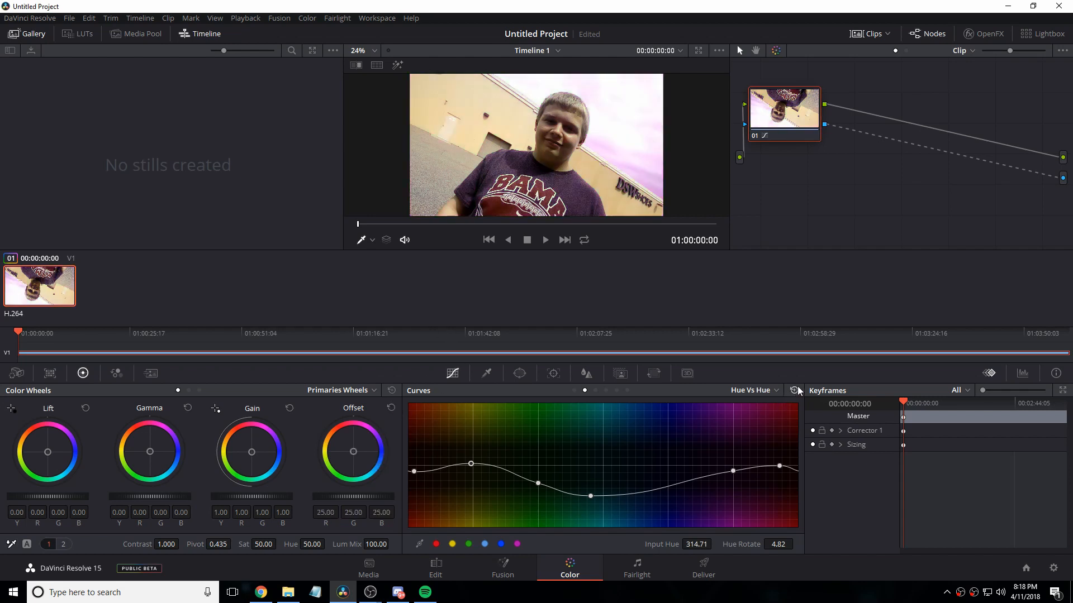
Step: Undo the recent Hue Vs Hue curve adjustments one after another
key(ctrl+z)
key(ctrl+z)
key(ctrl+z)
key(ctrl+z)
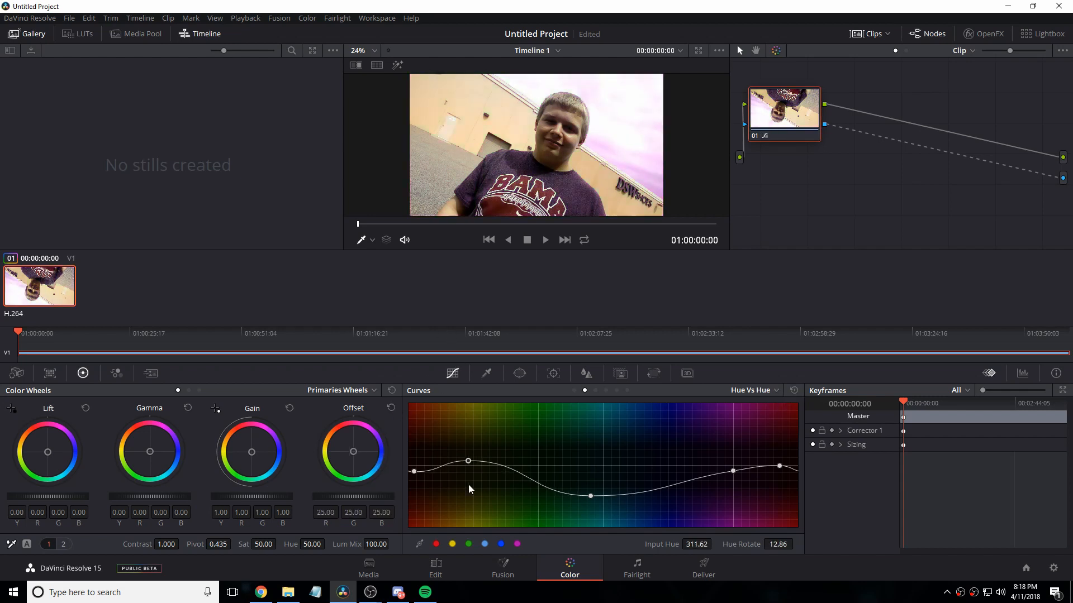
key(ctrl+z)
key(ctrl+z)
key(ctrl+z)
key(ctrl+z)
key(ctrl+z)
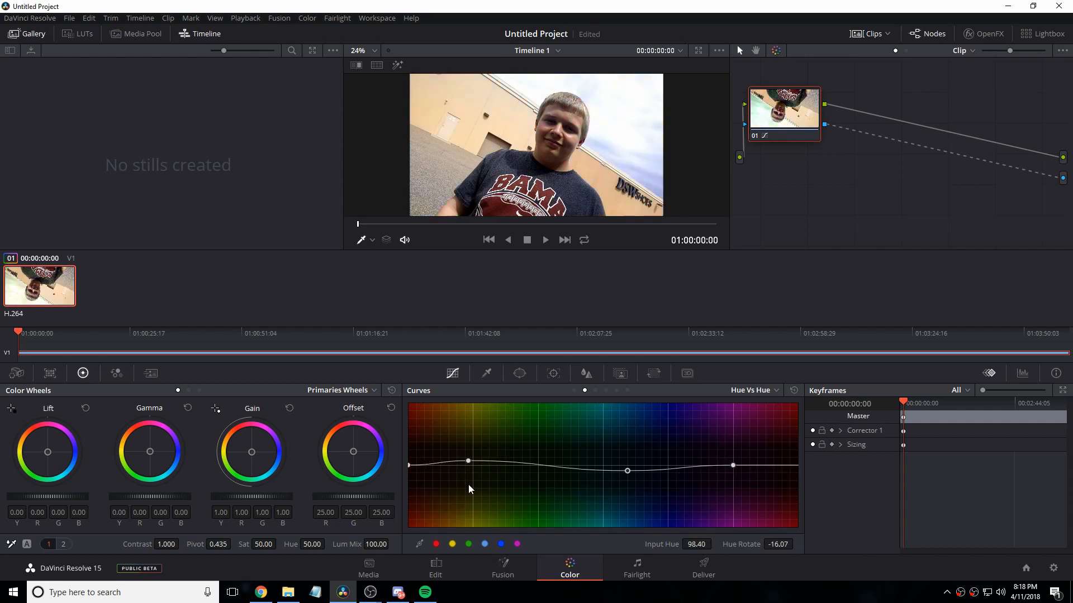
key(ctrl+z)
key(ctrl+z)
key(ctrl+z)
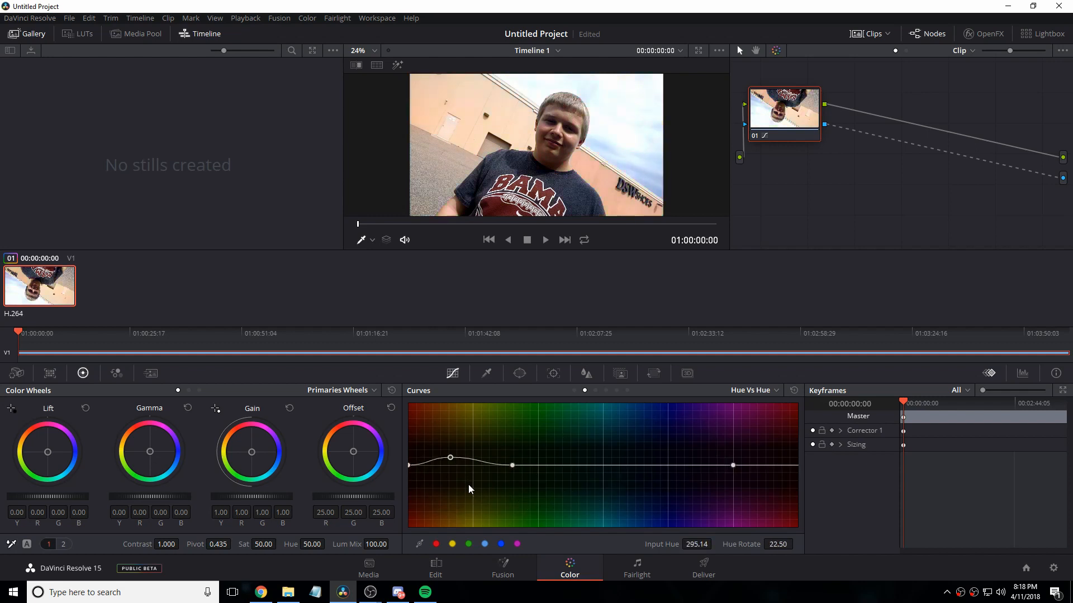
Step: Sample the beige building wall with the HSL qualifier and invert the selection
click(514, 377)
click(487, 374)
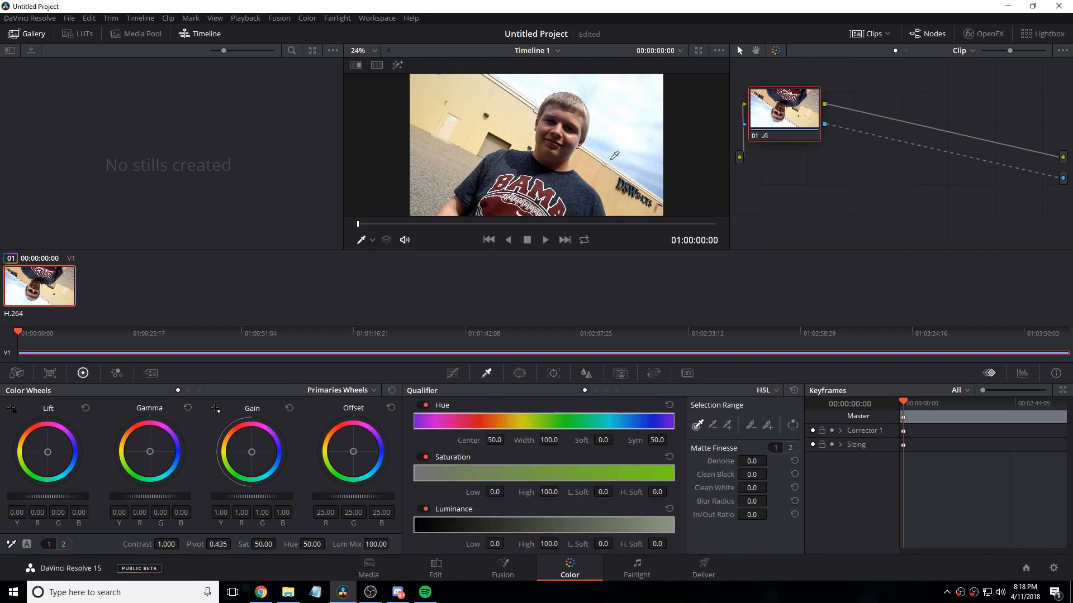
click(597, 183)
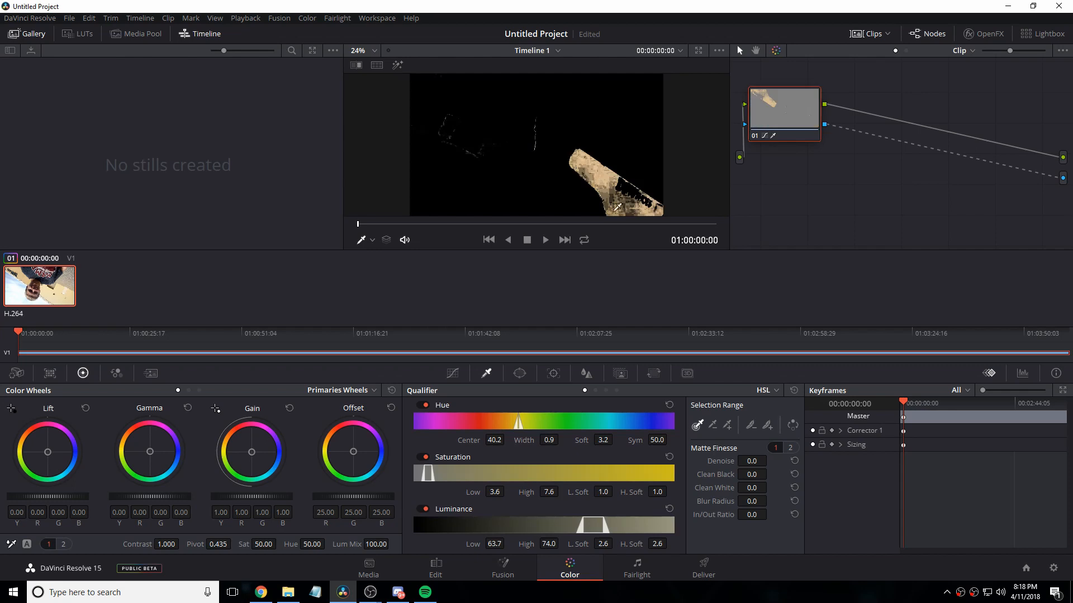
click(793, 425)
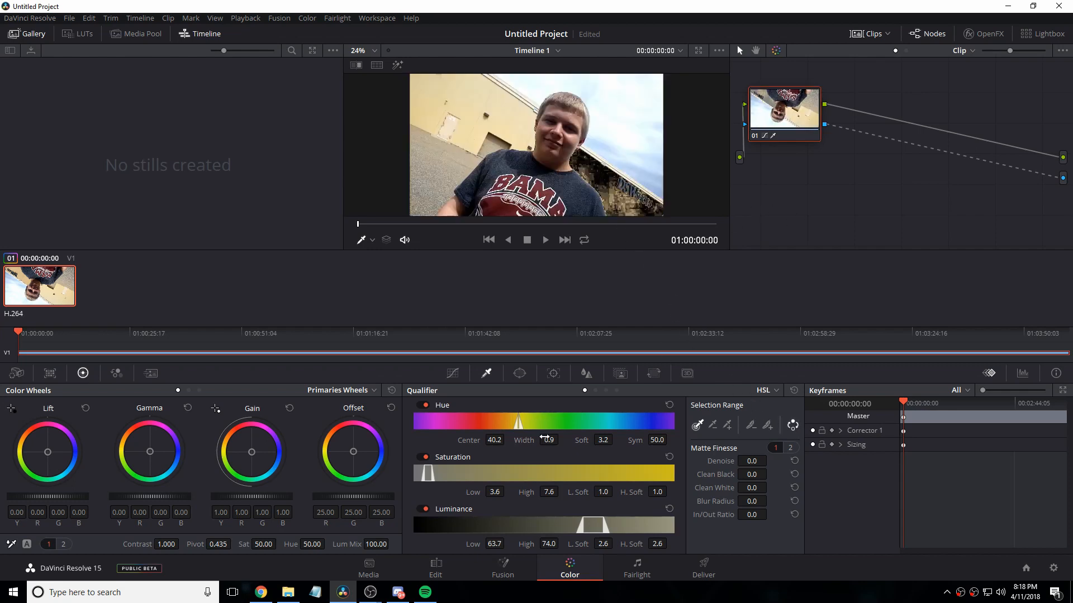
Step: Widen the qualifier's hue width to 4.5 and set its saturation low limit to 3.4
drag(551, 440, 572, 440)
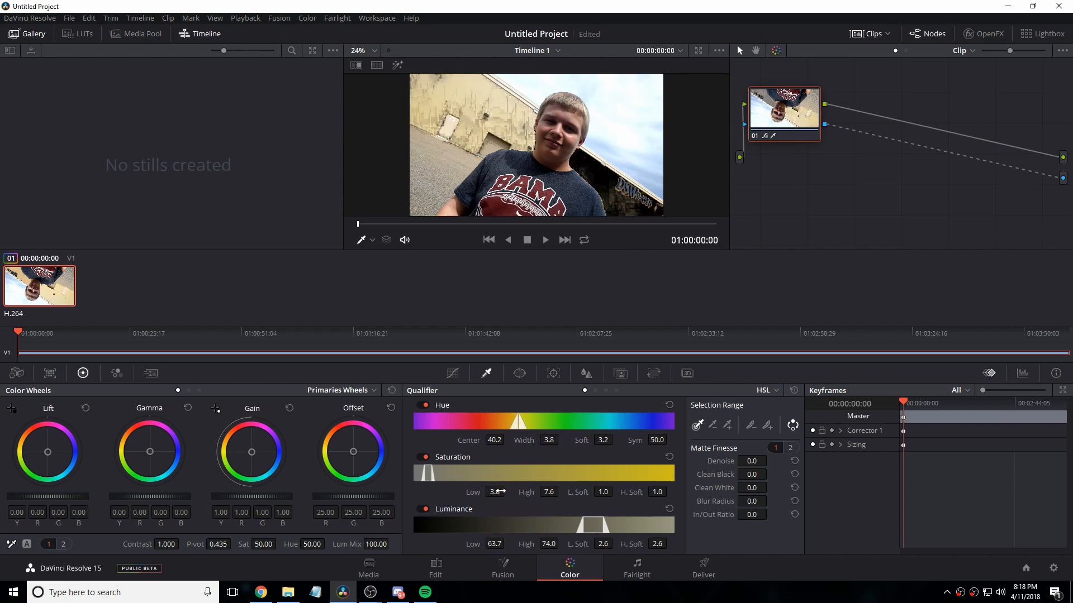
drag(501, 492, 504, 480)
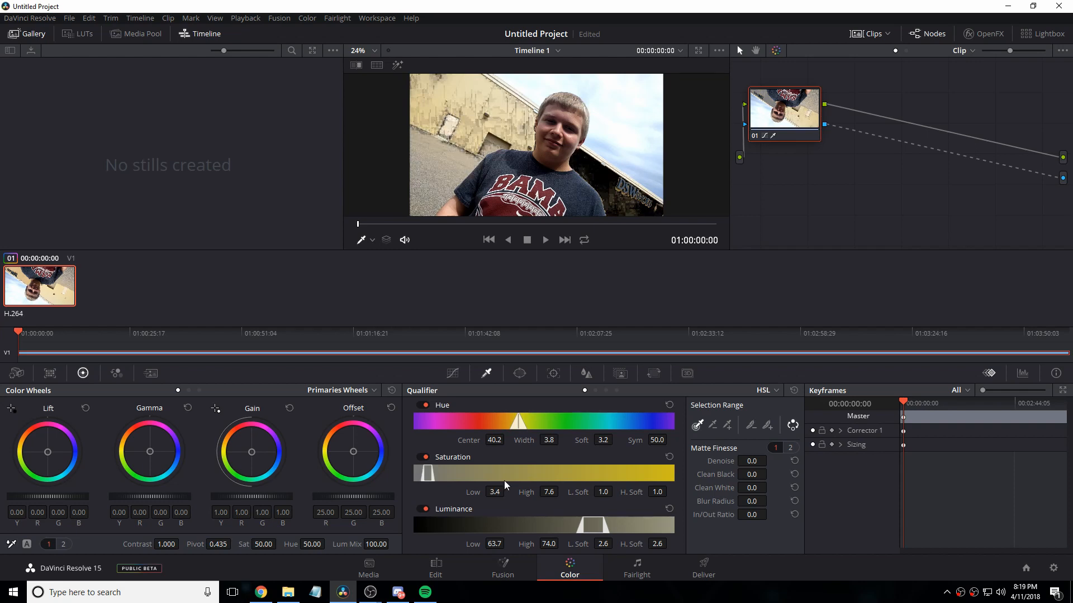
drag(549, 439, 553, 440)
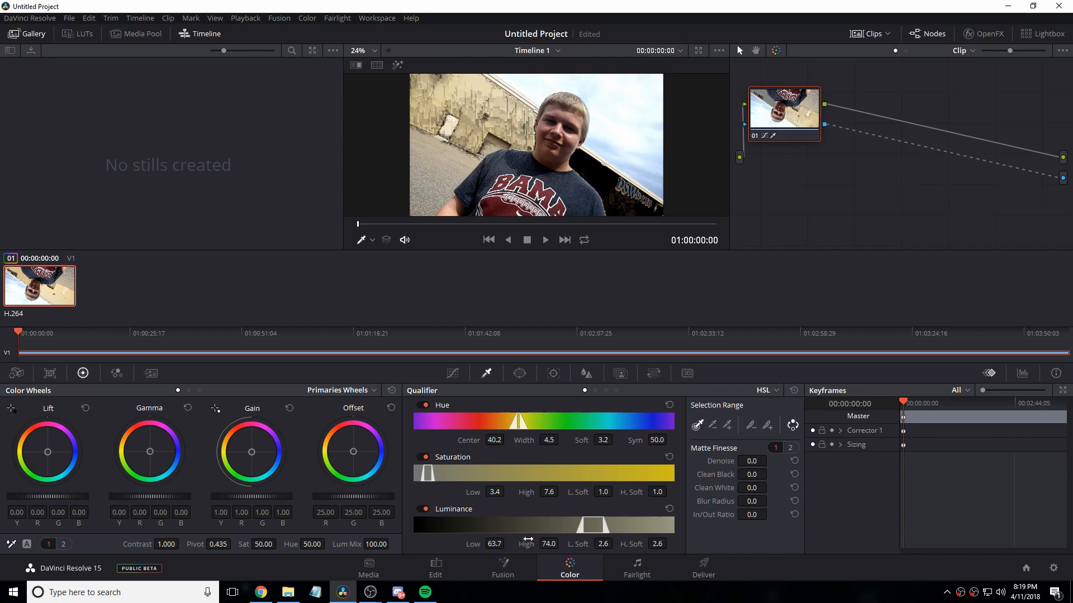
Step: Refine the qualifier to luminance 51.8 to 76.7, saturation 3.9 to 24.2 and hue width 2.8 with hue softness 0
drag(501, 543, 557, 543)
drag(548, 492, 515, 492)
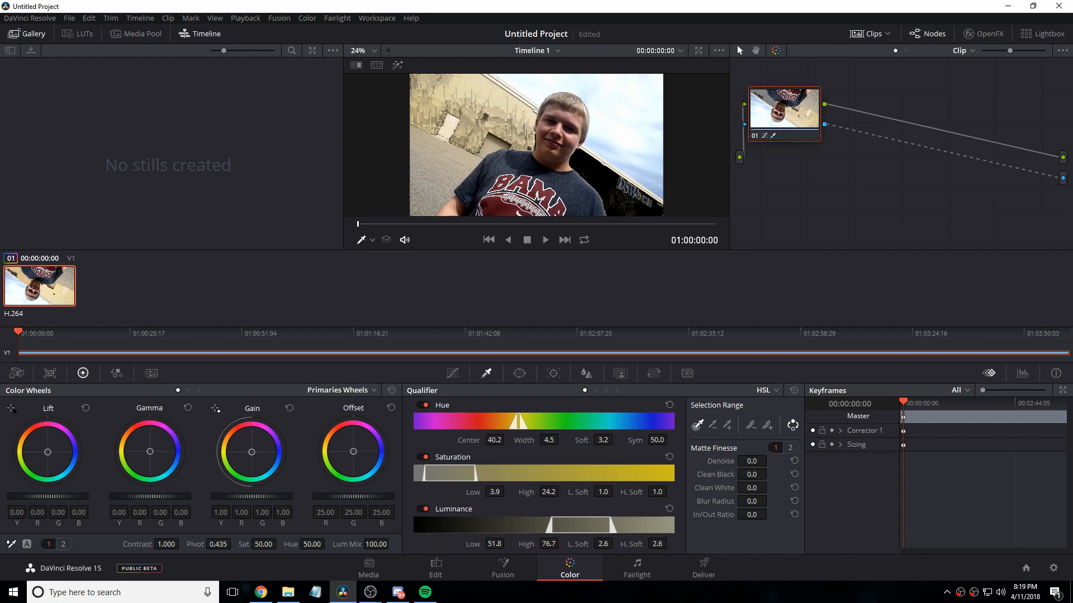
mouse_move(549, 440)
mouse_down()
mouse_move(565, 441)
mouse_move(537, 441)
mouse_up()
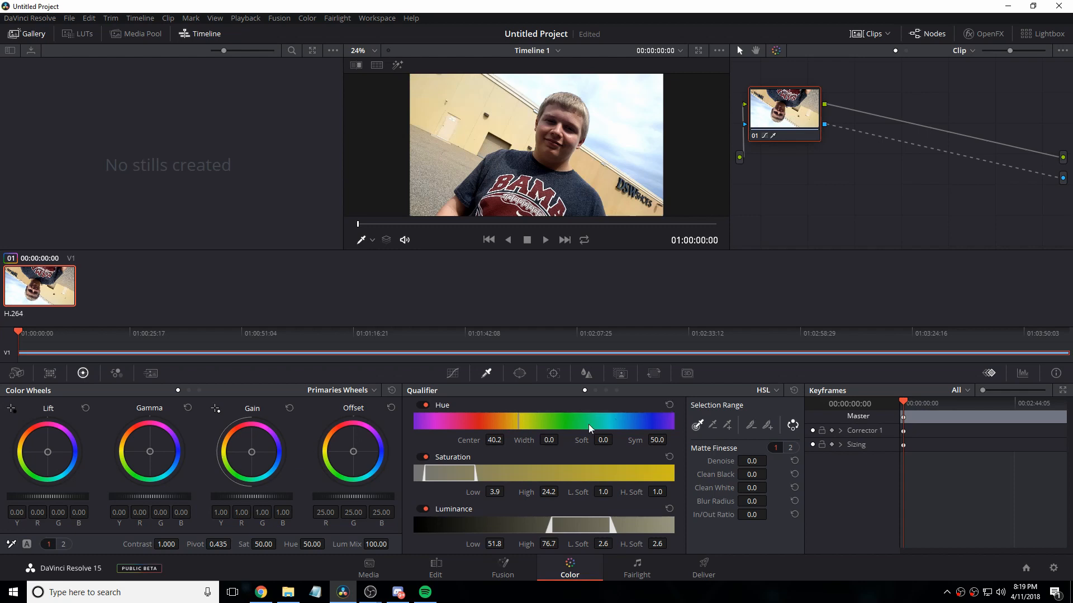
drag(548, 440, 594, 441)
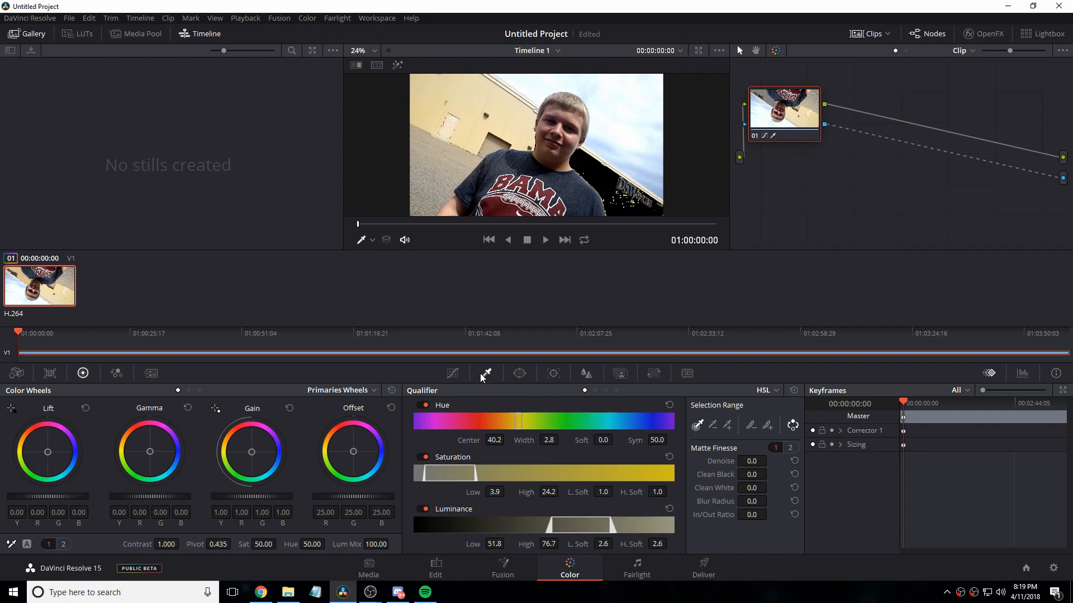
Step: Look through the Color page's Window, Tracker, Blur and Key tools for the current node
click(519, 372)
scroll(551, 476, up, 1)
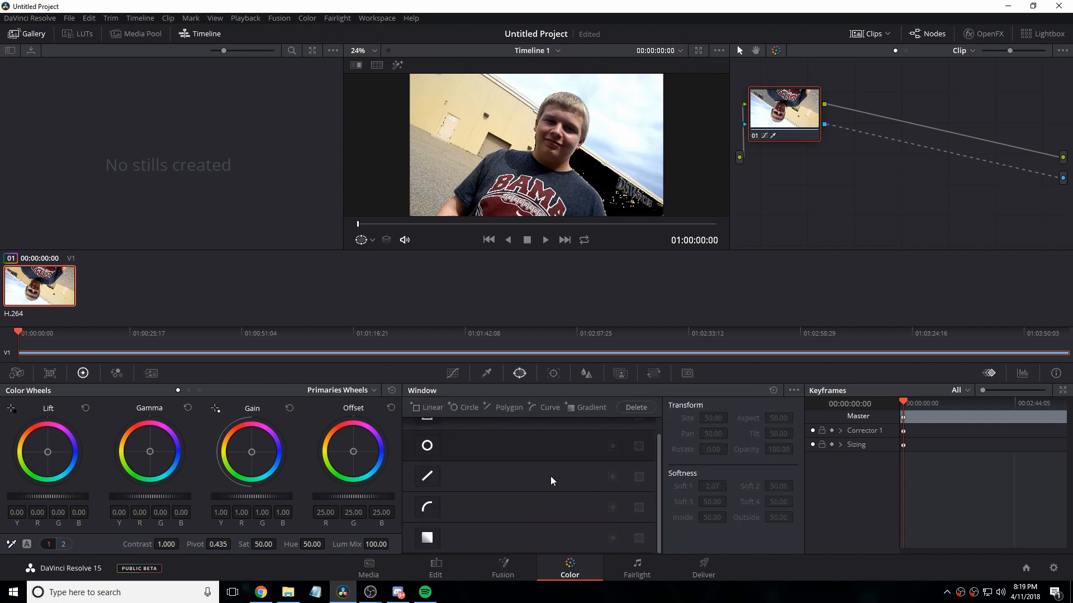
click(553, 373)
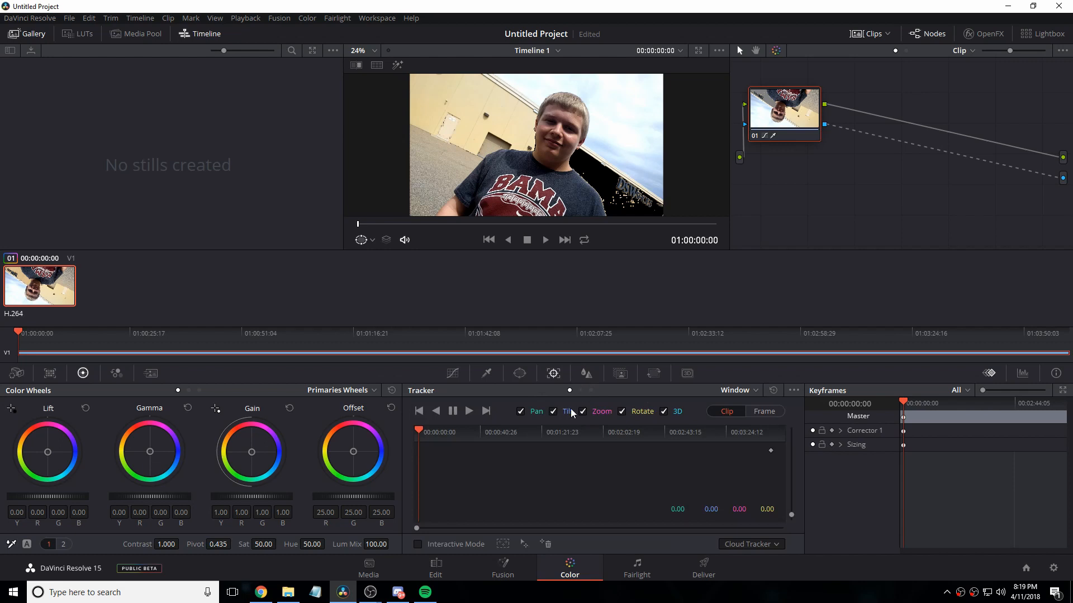
click(586, 373)
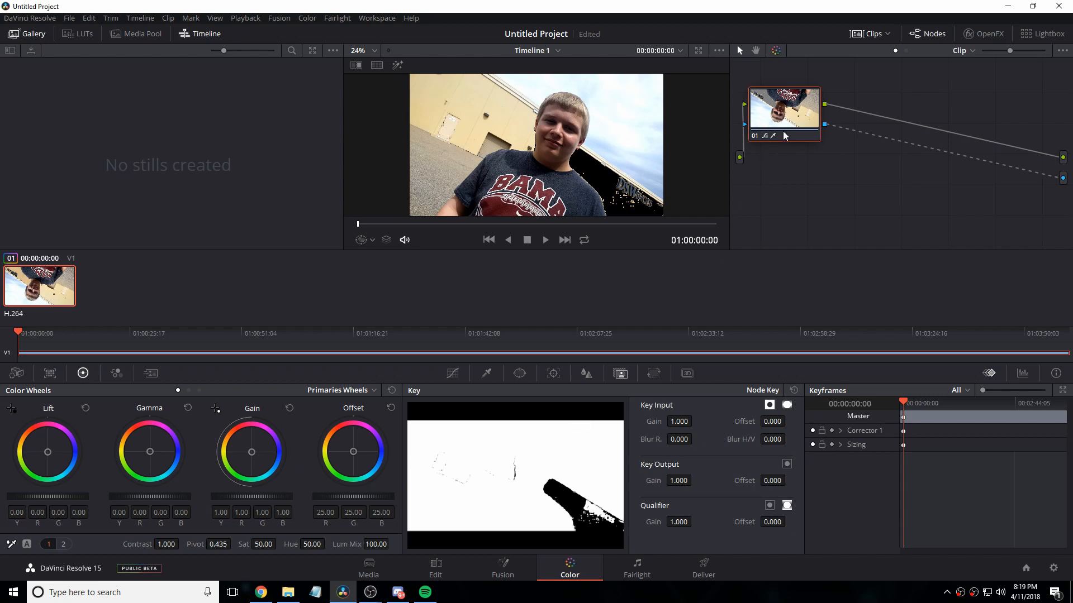
Step: Reset the grade of node 01 and show the Sizing settings
right_click(826, 128)
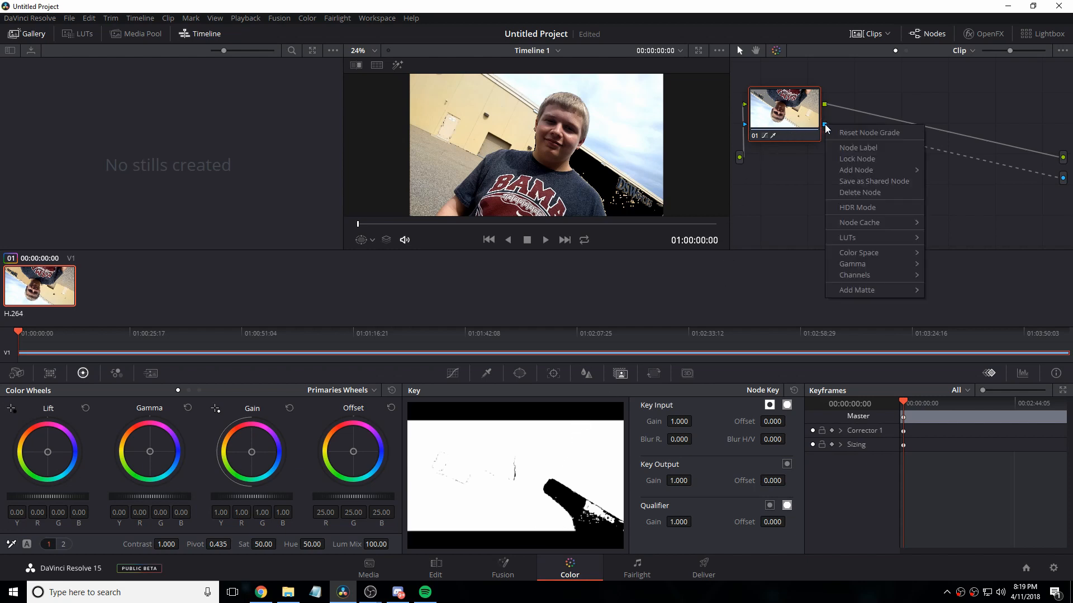
click(848, 133)
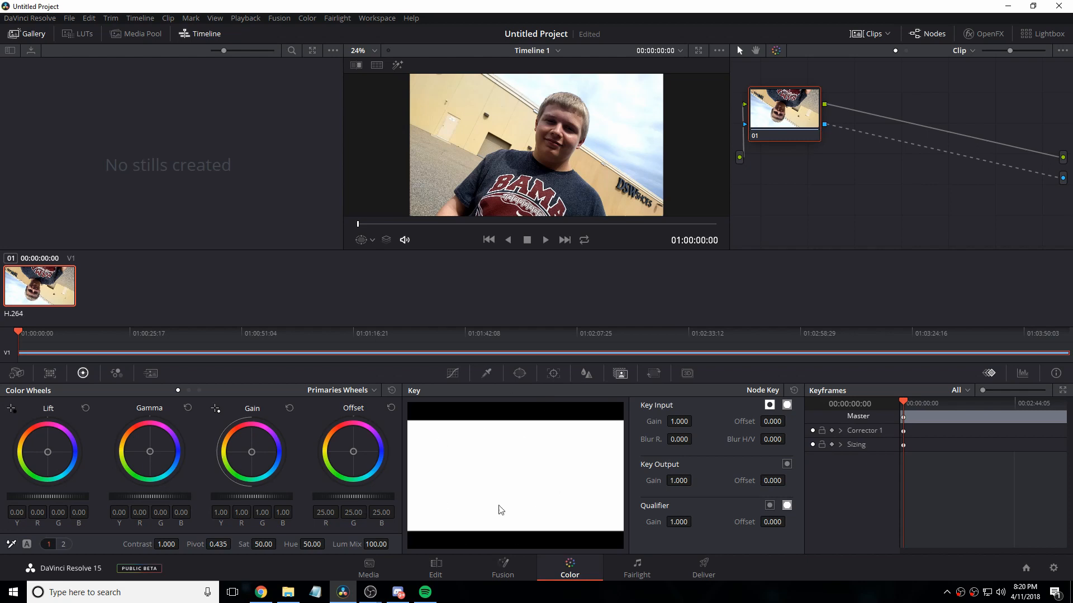
click(655, 374)
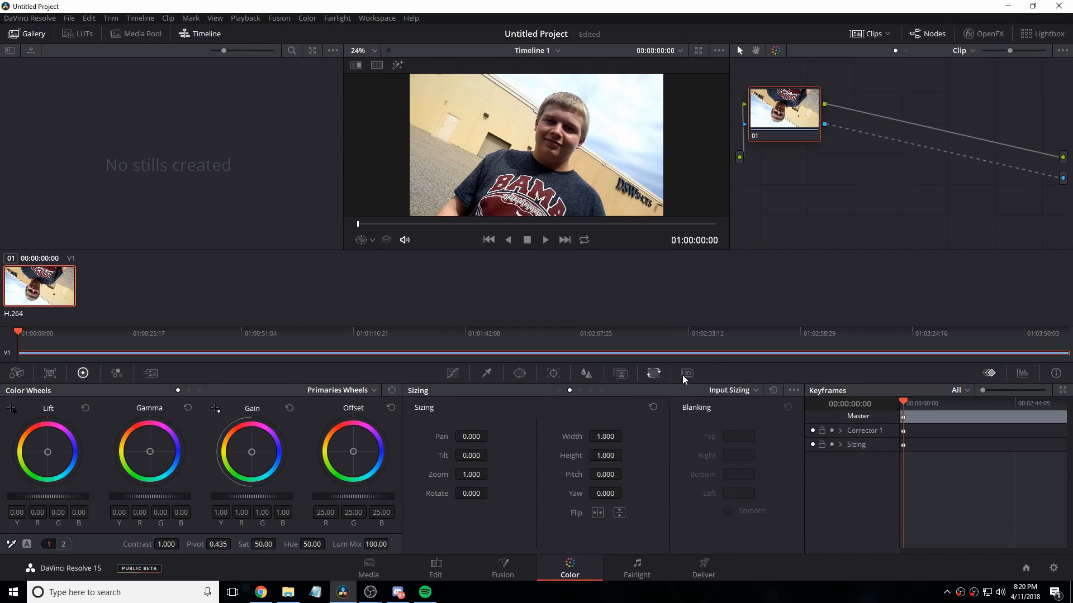
Step: On the Fairlight page, set the clip's audio format to Stereo with Embedded Channel 1 as the right channel's source
click(637, 567)
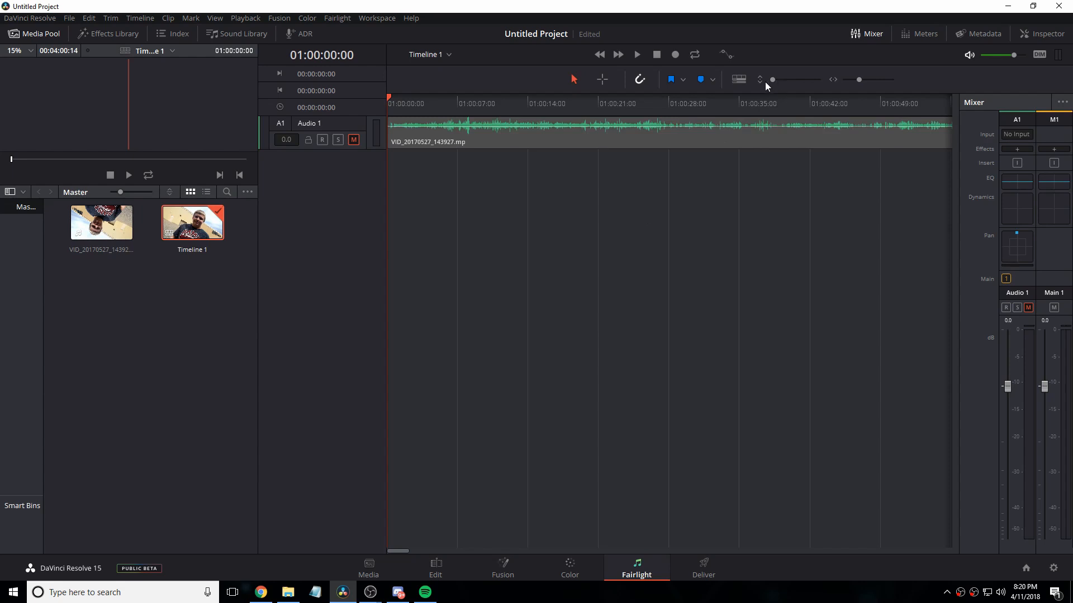
mouse_move(775, 81)
mouse_down()
mouse_move(811, 95)
mouse_move(782, 100)
mouse_up()
right_click(589, 213)
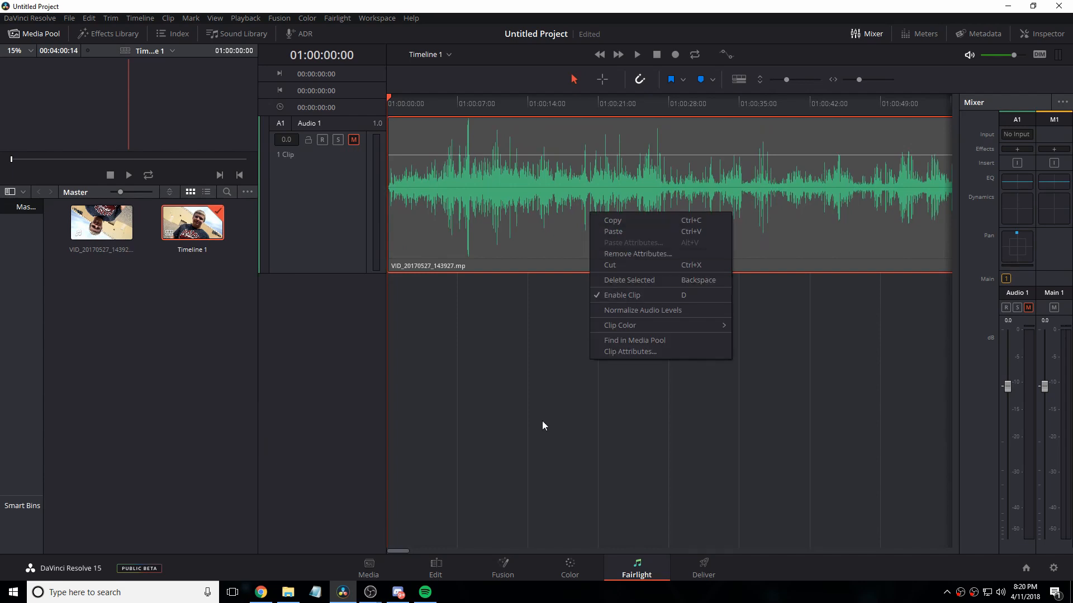
click(610, 351)
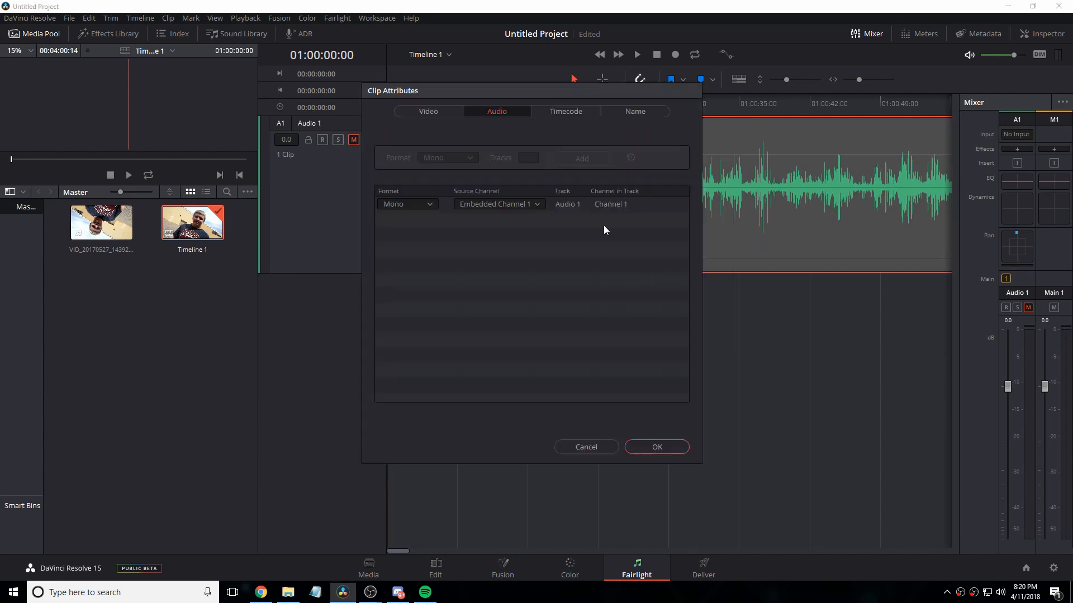
click(421, 205)
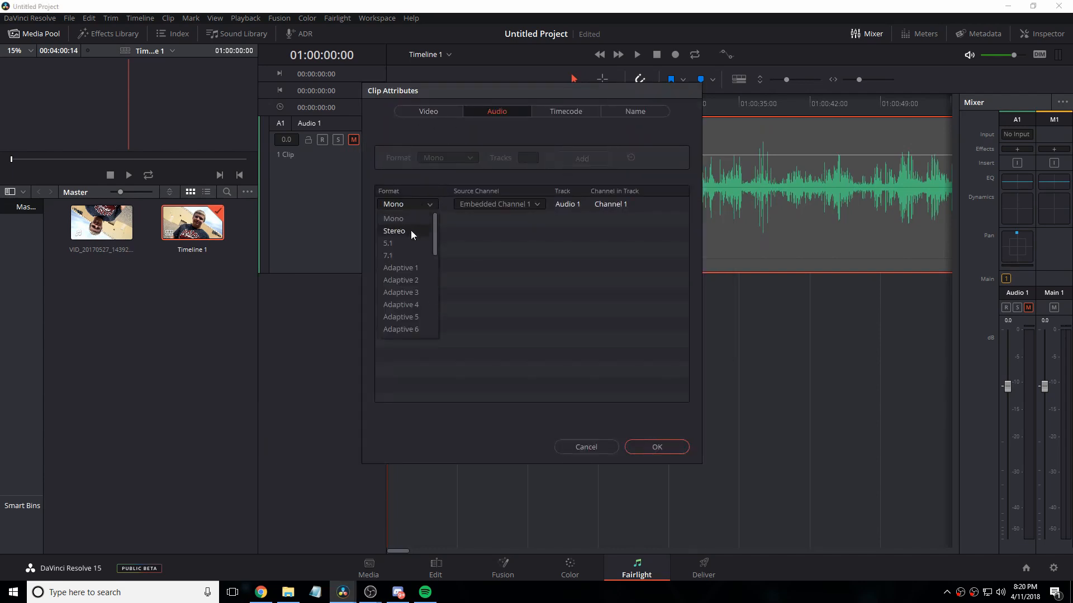
click(411, 230)
click(470, 219)
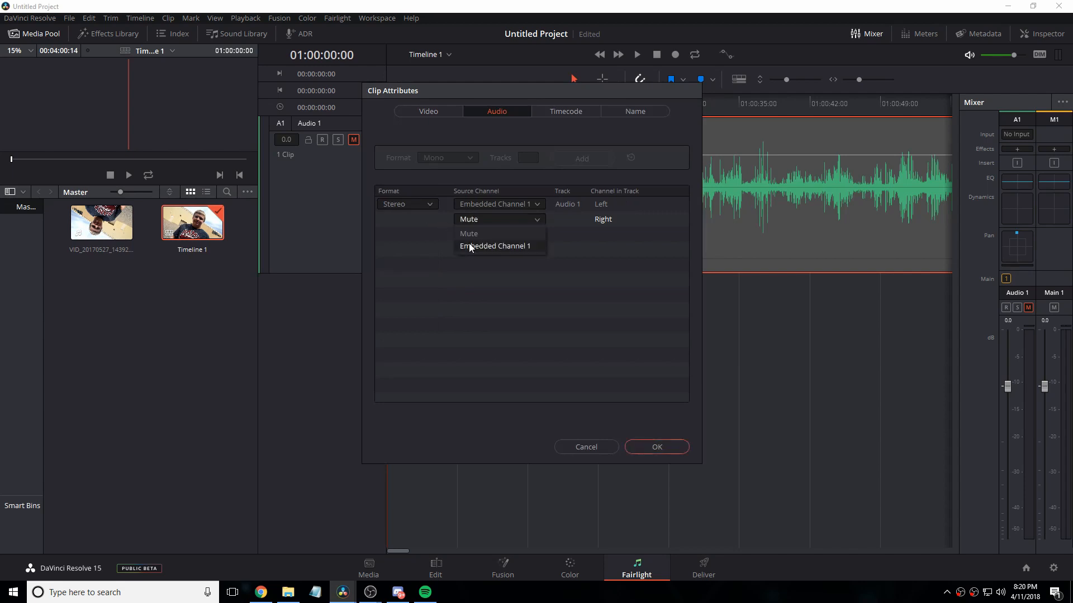
click(470, 246)
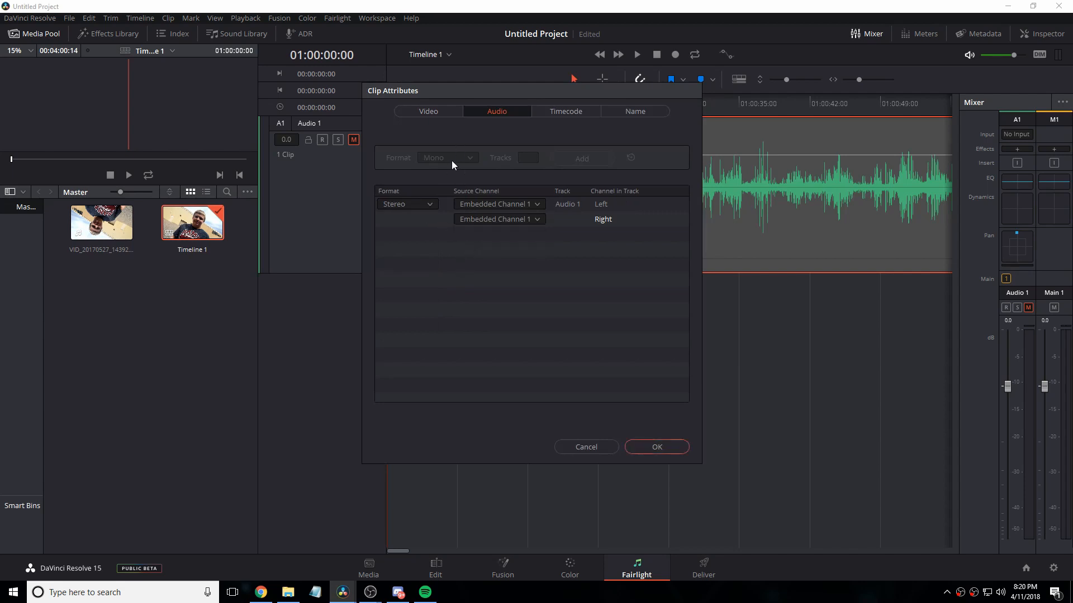
click(657, 446)
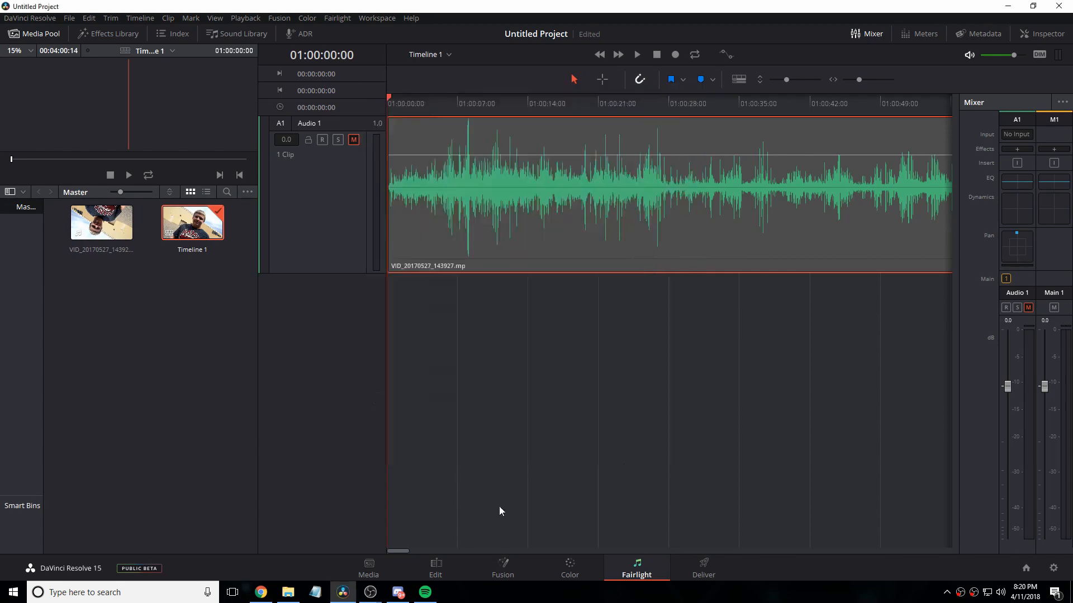
Step: Check the audio attributes of the video clip on the Edit page
click(435, 568)
right_click(511, 433)
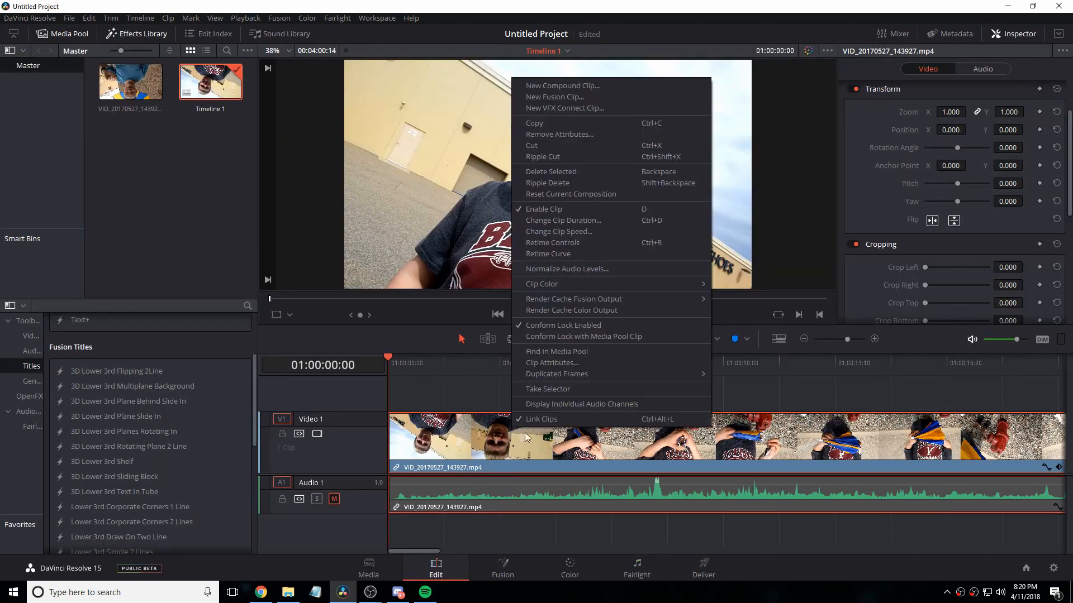
click(555, 363)
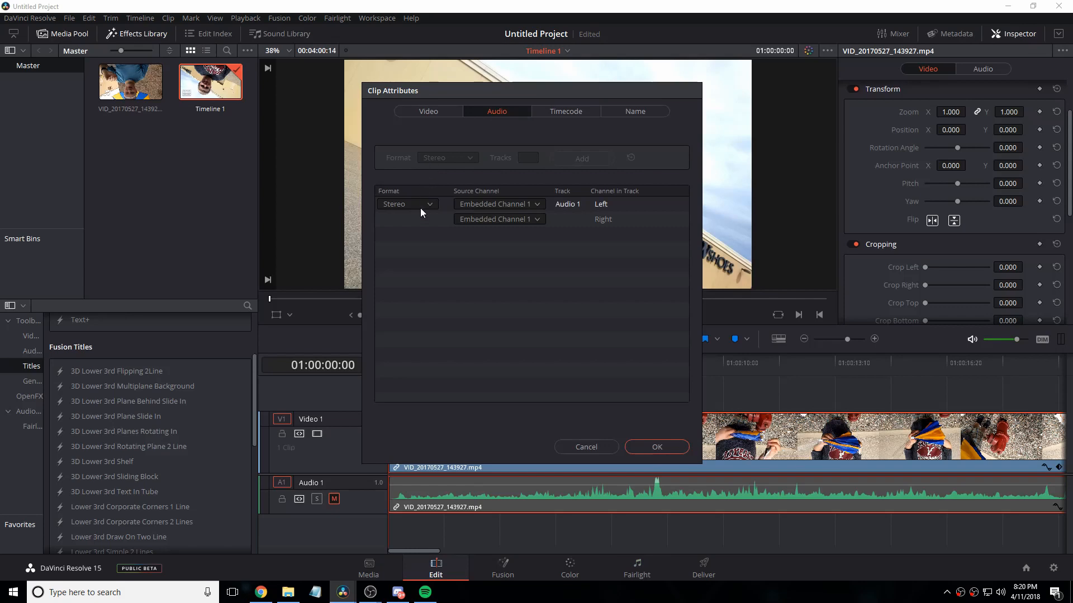
click(657, 447)
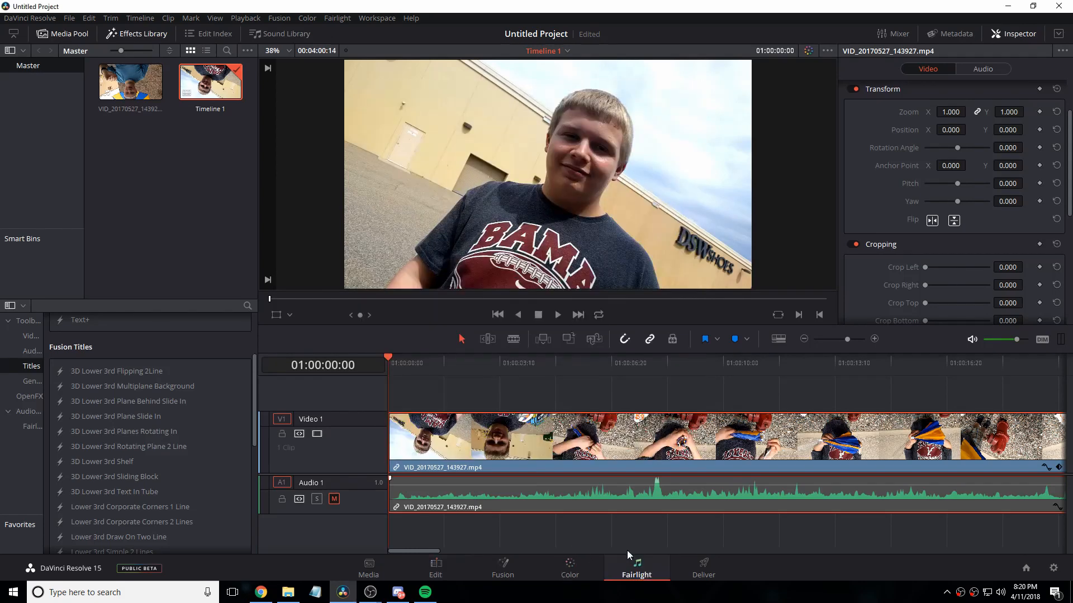
Step: Review the clip's audio, timecode and name attributes on the Fairlight page
click(636, 569)
right_click(521, 193)
click(561, 334)
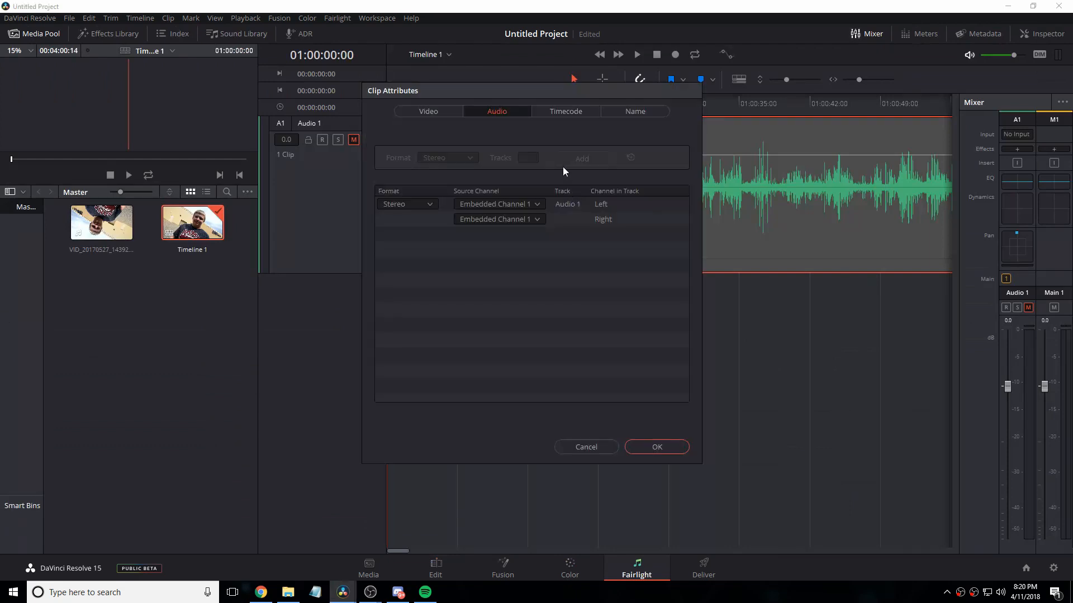
click(595, 113)
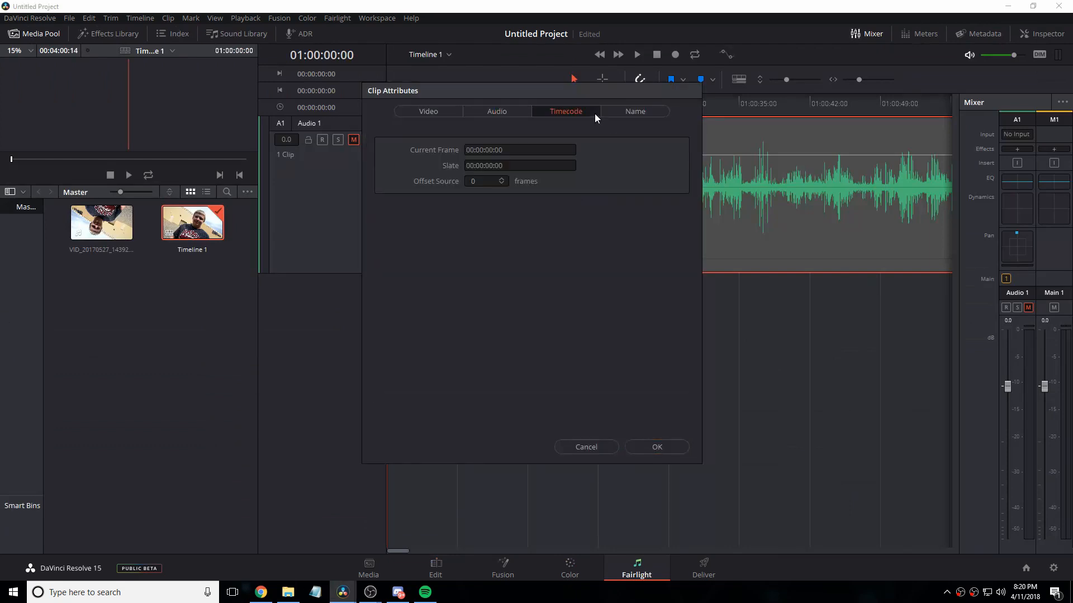
click(631, 112)
click(503, 113)
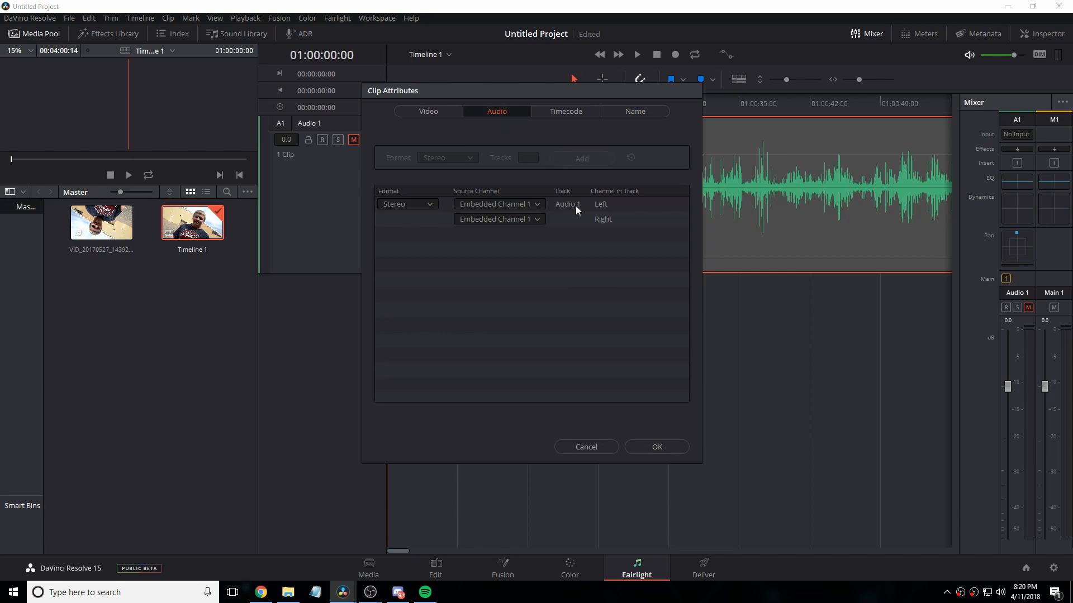
click(645, 450)
Step: Enlarge the waveform view and examine the Audio 1 equalizer
drag(788, 80, 800, 79)
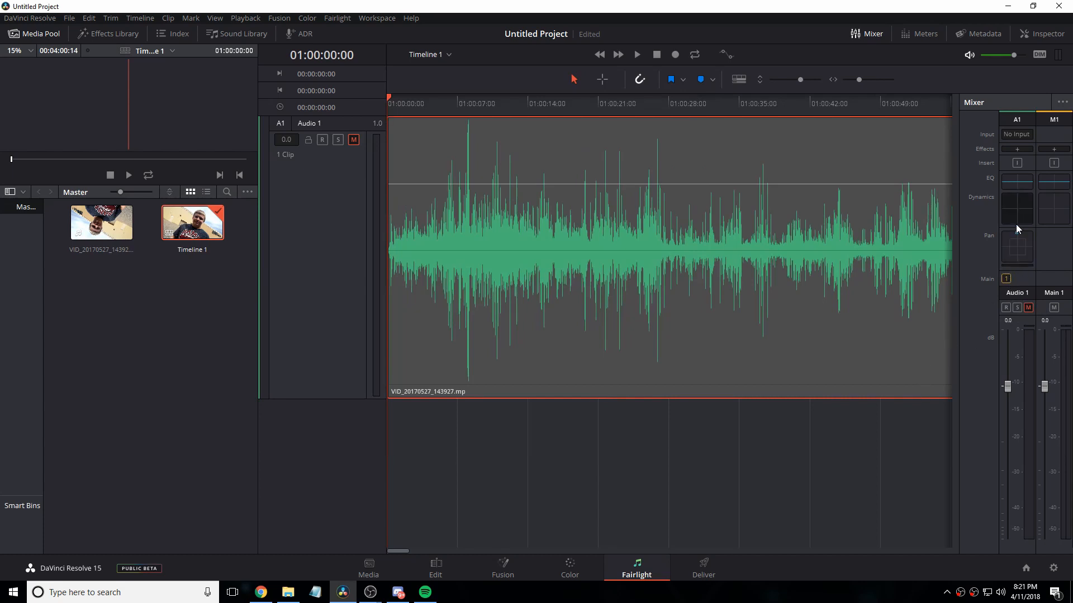
double_click(1014, 191)
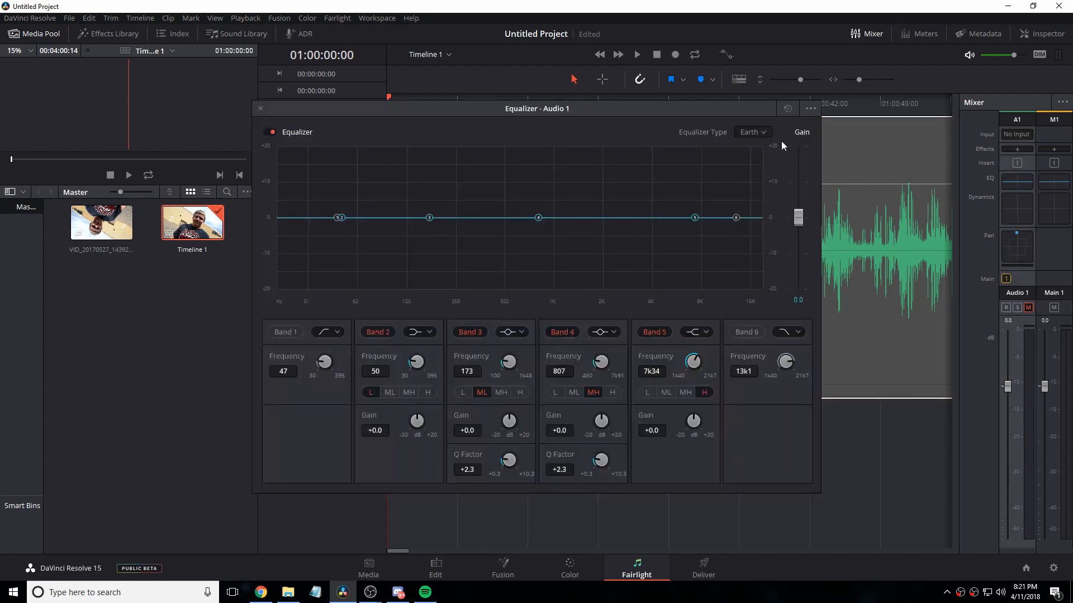
click(260, 109)
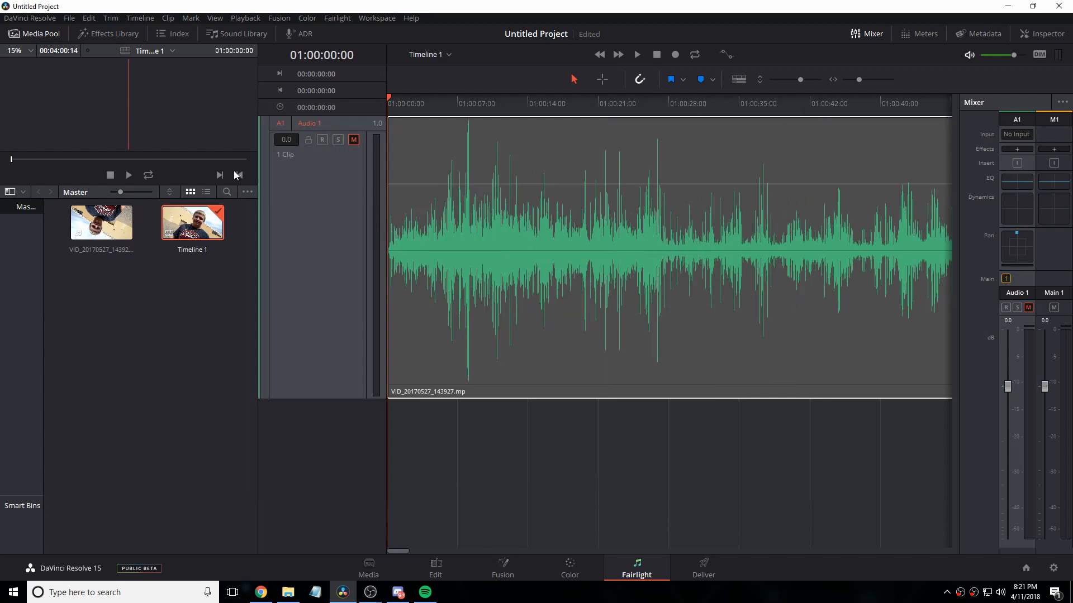
click(479, 455)
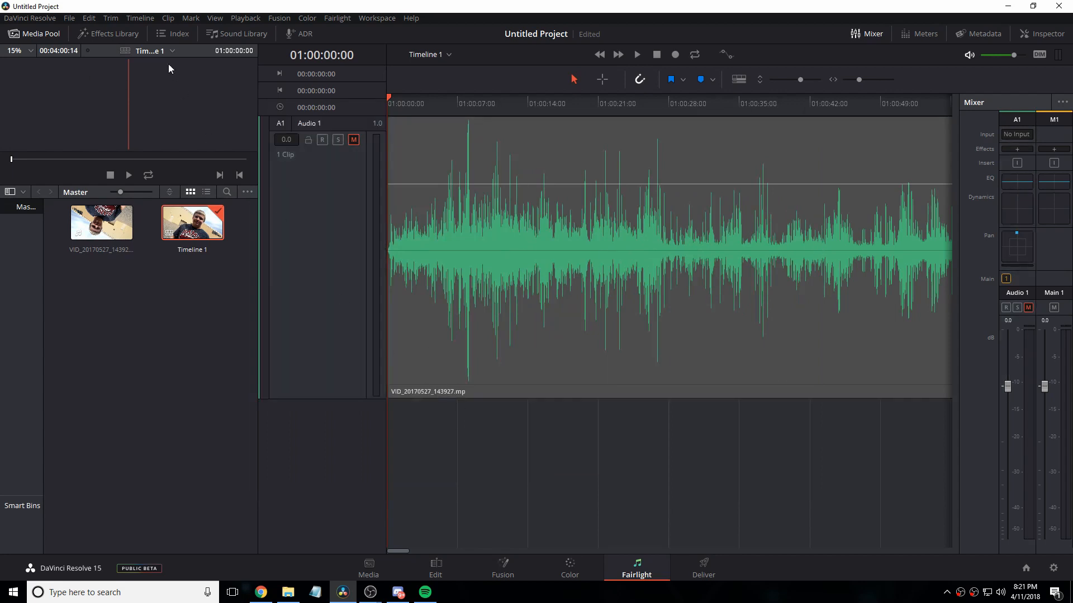
Step: Try to place Timeline 1's audio from the preview onto a new track below Audio 1
click(106, 86)
drag(122, 95, 394, 477)
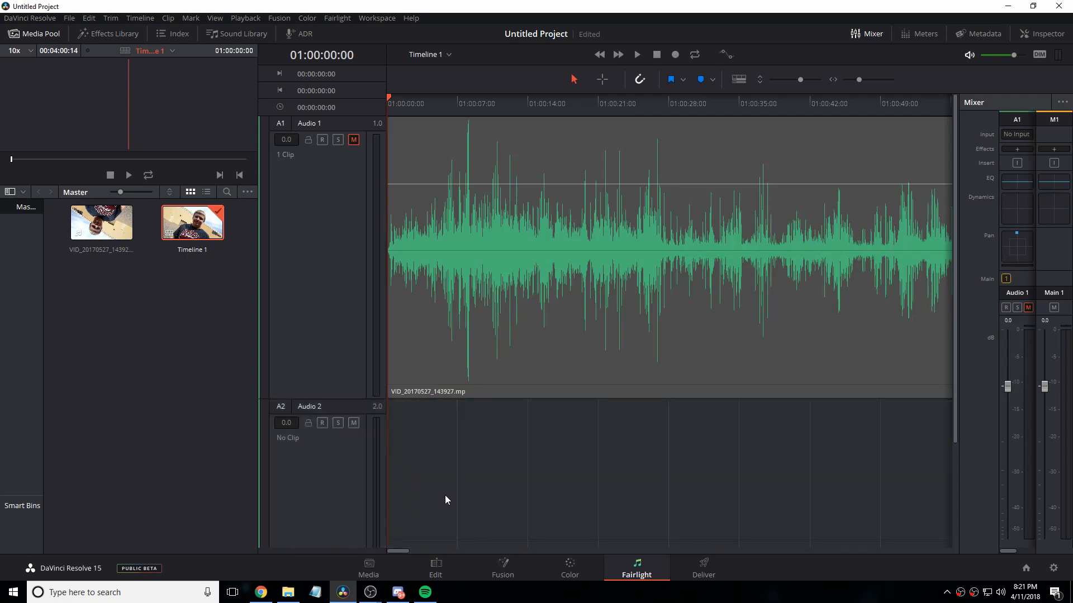
drag(116, 93, 189, 200)
drag(20, 87, 452, 488)
click(19, 161)
mouse_move(19, 161)
mouse_down()
mouse_move(61, 154)
mouse_move(4, 162)
mouse_up()
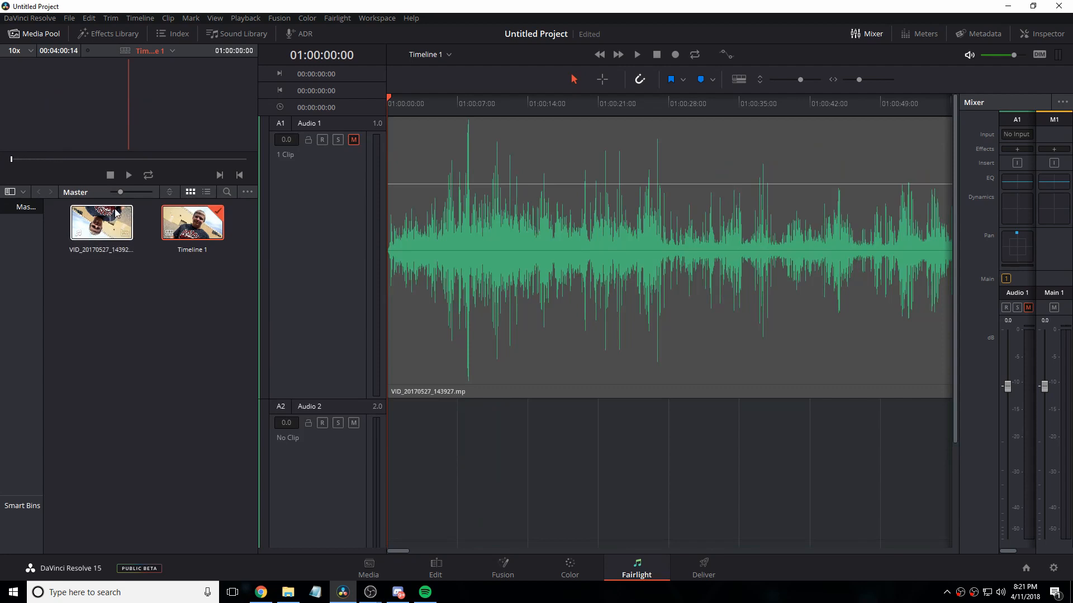
Step: Look through the ADR, Index and Effects Library panels and return to the Media Pool
click(305, 35)
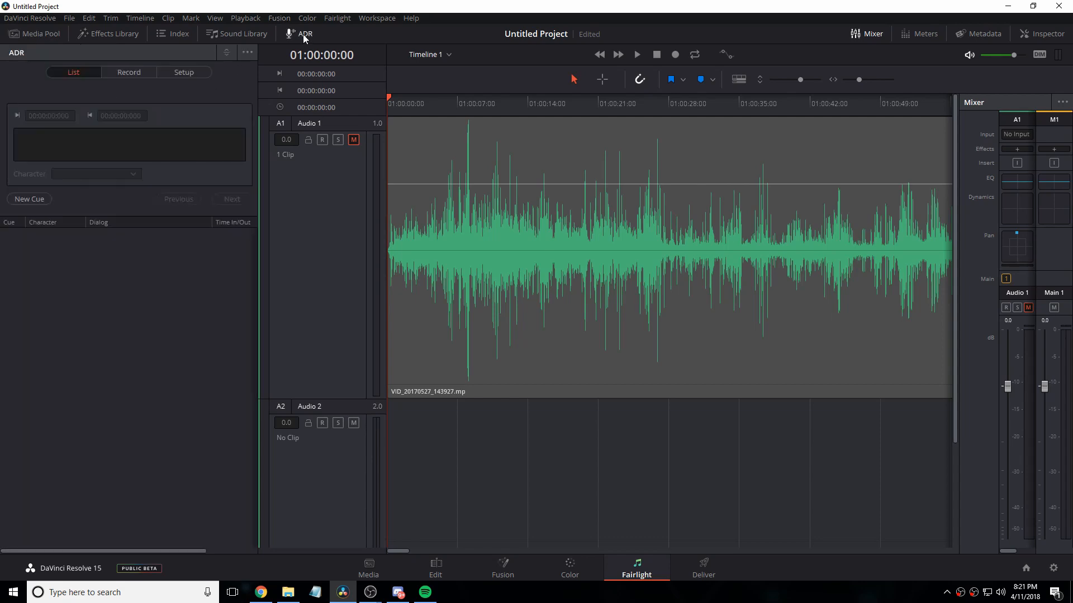
click(305, 35)
click(305, 35)
click(305, 35)
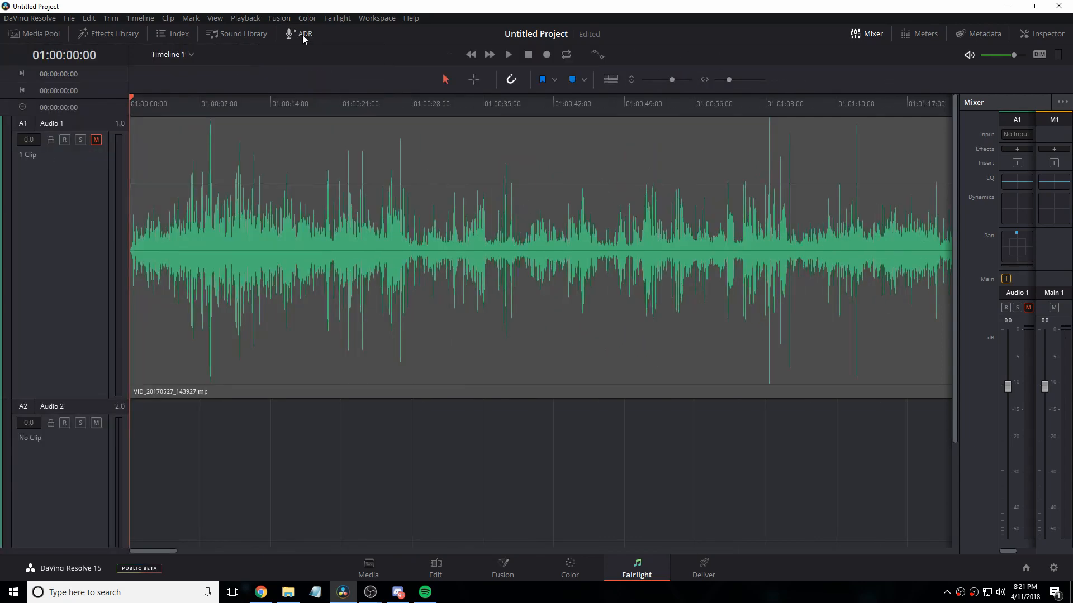
click(305, 35)
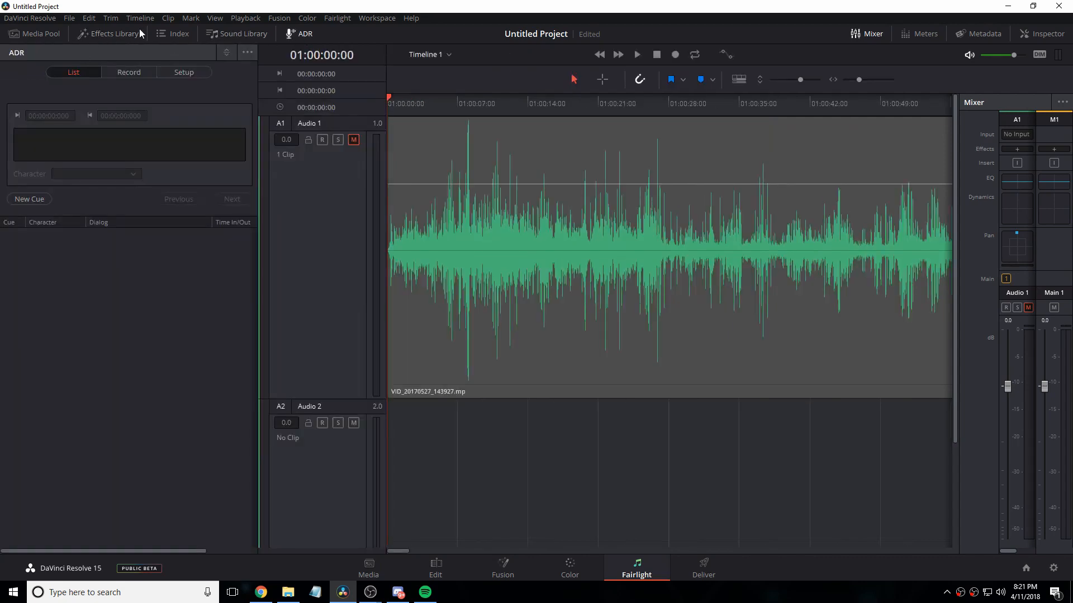
click(139, 33)
click(156, 35)
click(160, 34)
click(112, 34)
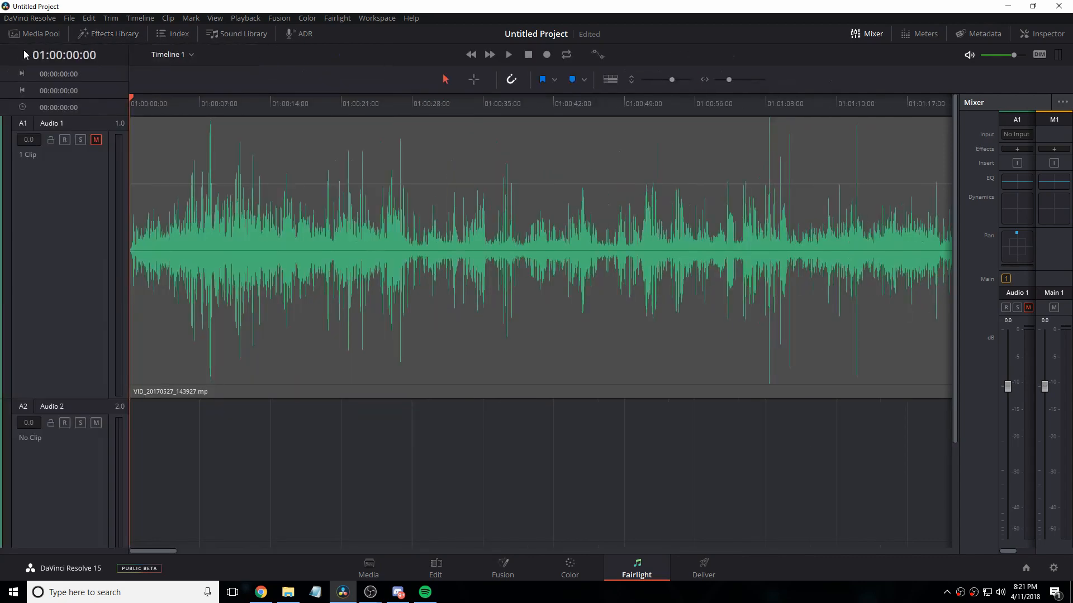
click(33, 34)
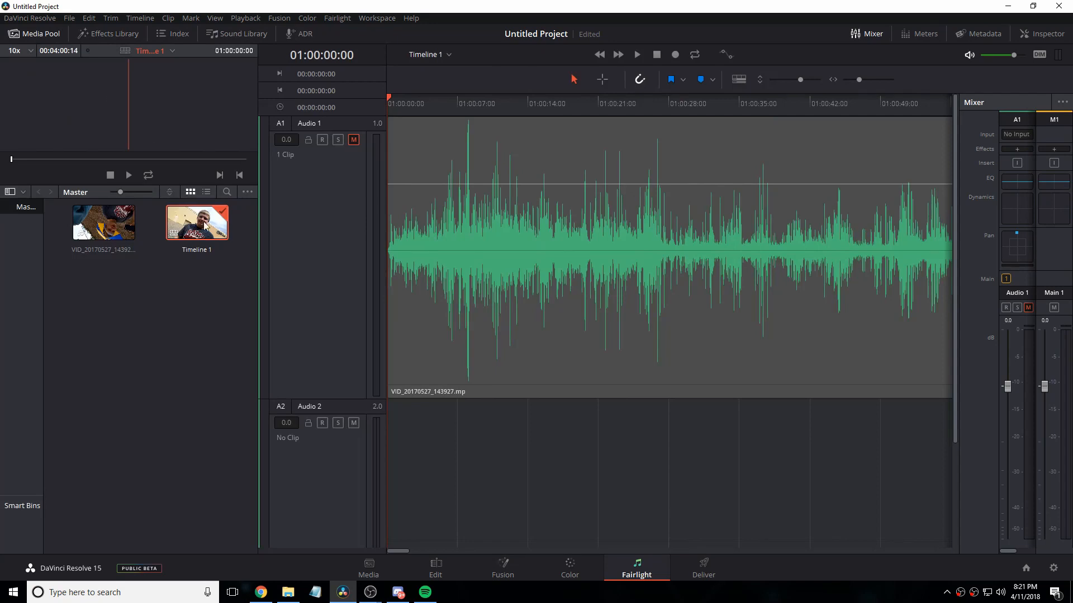
Step: Load VID_20170527_143927.mp4 in the preview, scrub to 00:00:15:13 and try to place the clip on Audio 2
click(116, 222)
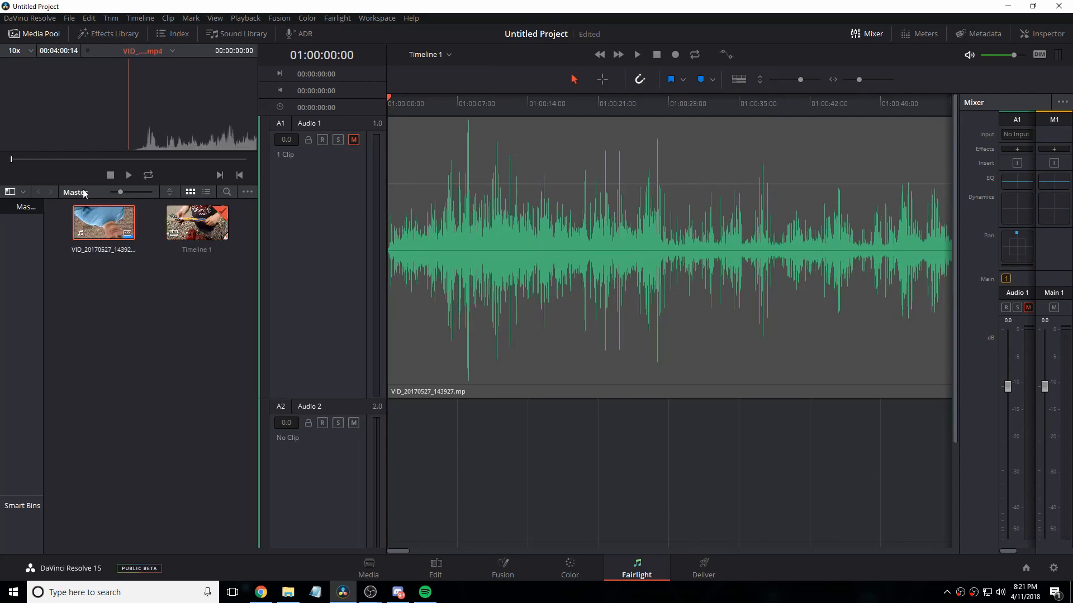
click(18, 162)
drag(17, 162, 6, 164)
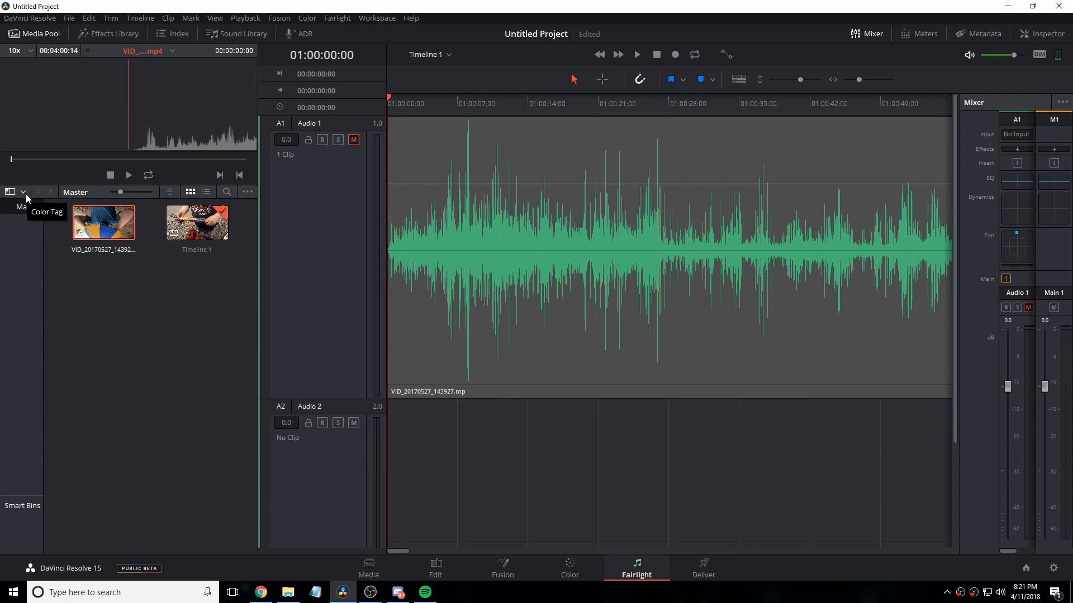
drag(11, 160, 27, 167)
drag(85, 220, 392, 482)
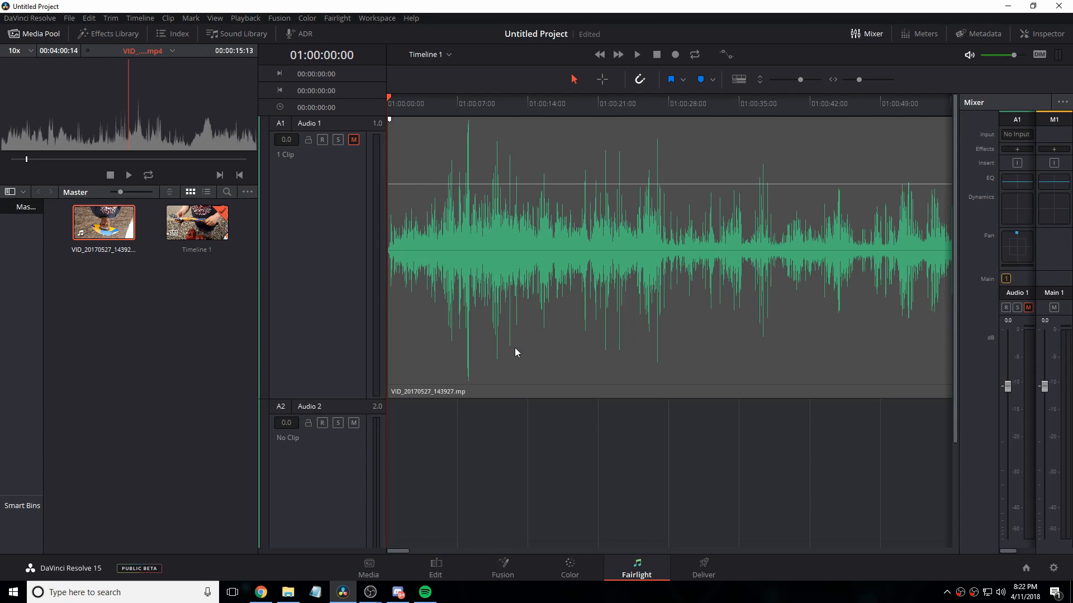
Step: Examine the YouTube 1080p render settings on the Deliver page, including format, codec, resolution, frame rate and quality
click(718, 567)
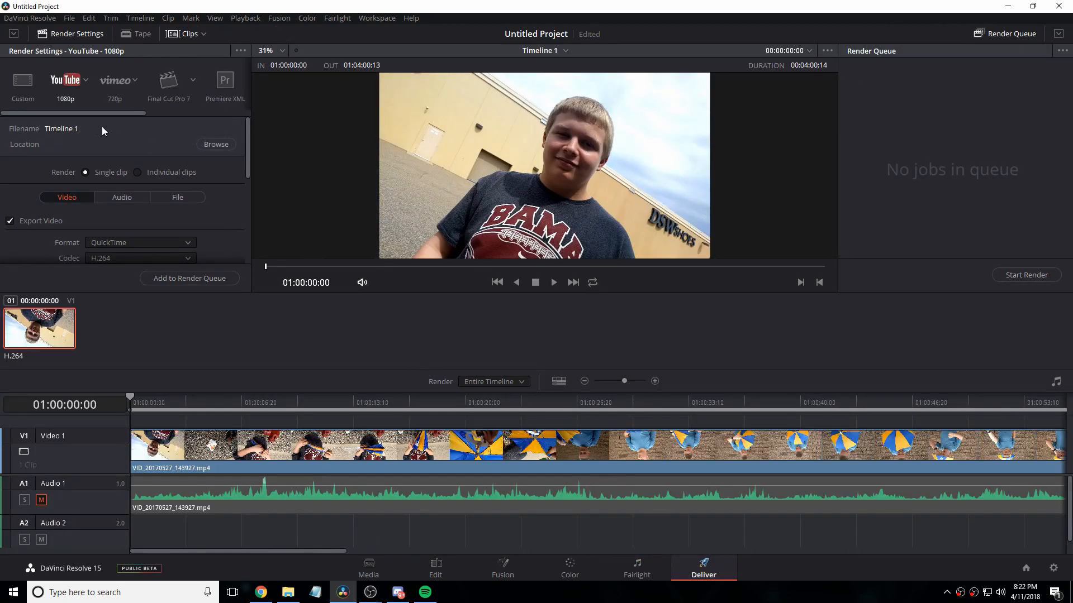
scroll(189, 256, down, 8)
scroll(189, 253, up, 10)
scroll(163, 209, down, 2)
scroll(162, 209, up, 2)
scroll(163, 210, down, 2)
scroll(163, 210, up, 2)
scroll(161, 208, down, 3)
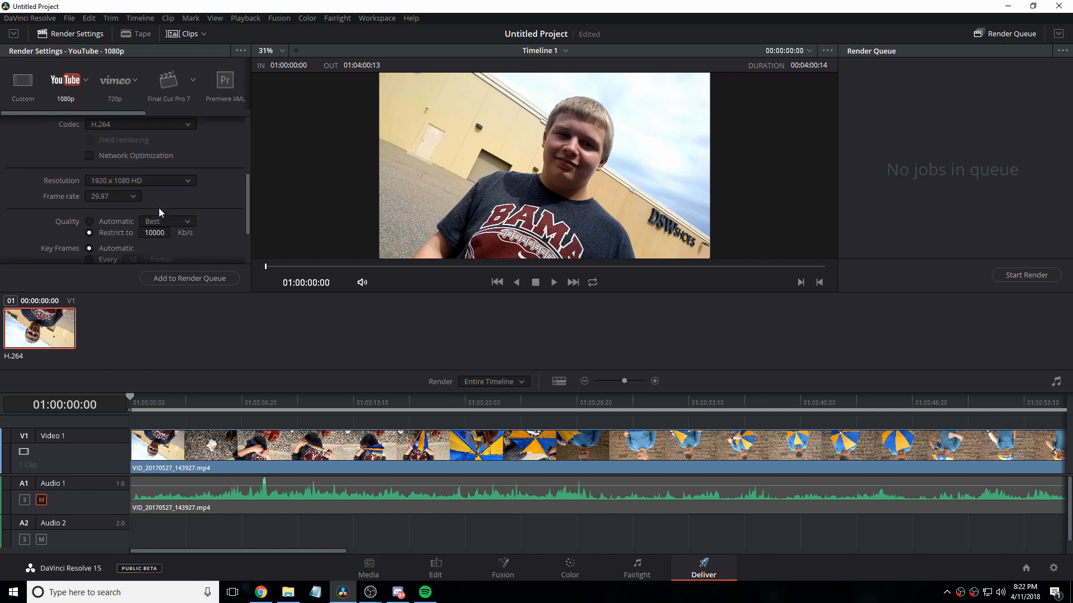
scroll(139, 192, up, 1)
scroll(143, 214, down, 3)
scroll(144, 218, up, 5)
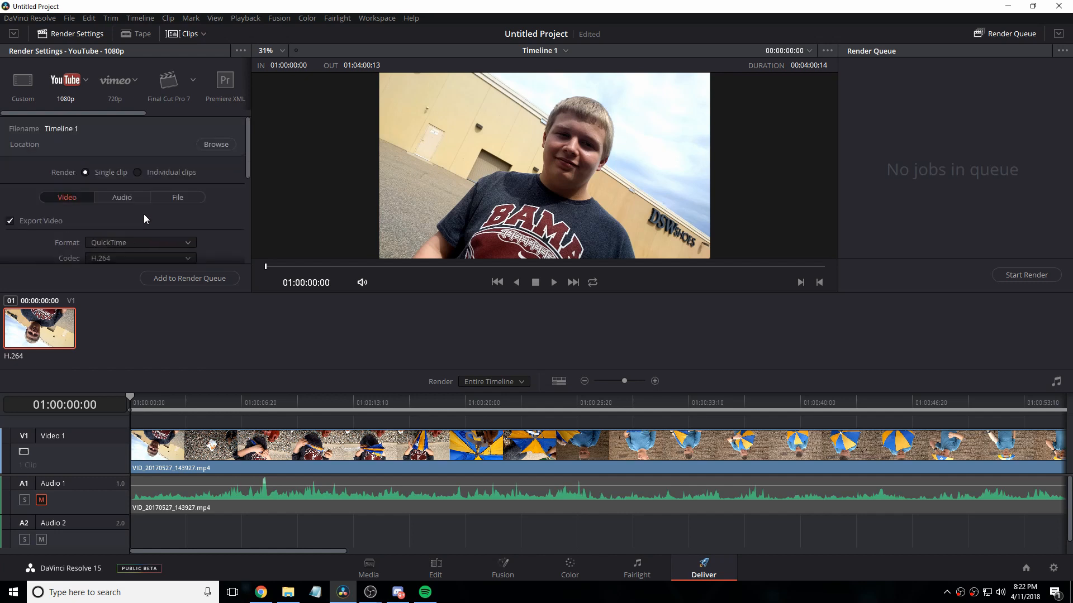